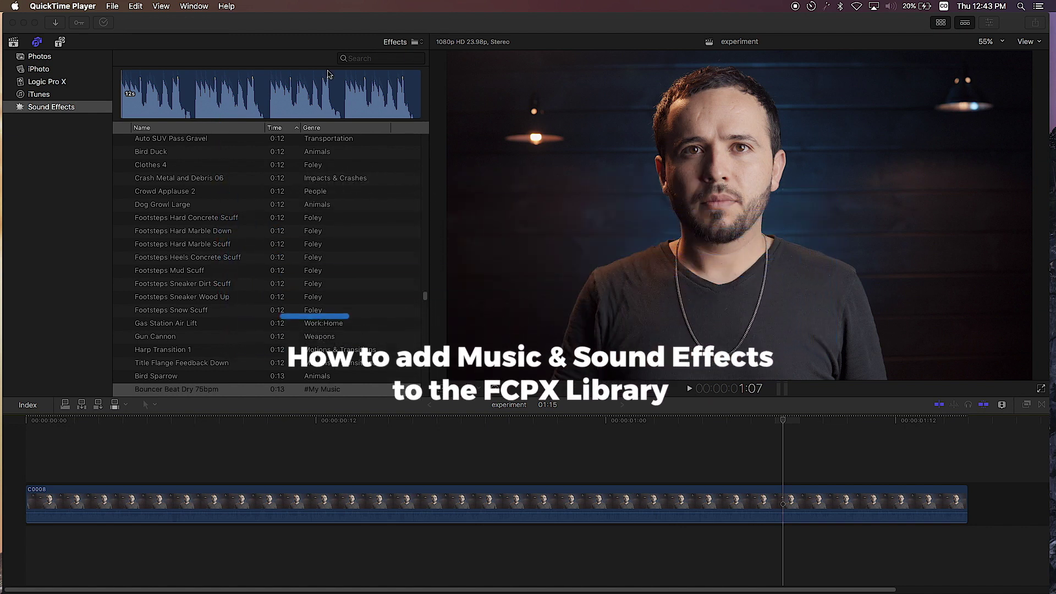
Show Final Cut Pro's sound effect category list with #My Music, then dismiss it
{"action": "left_click", "coordinate": [416, 44]}
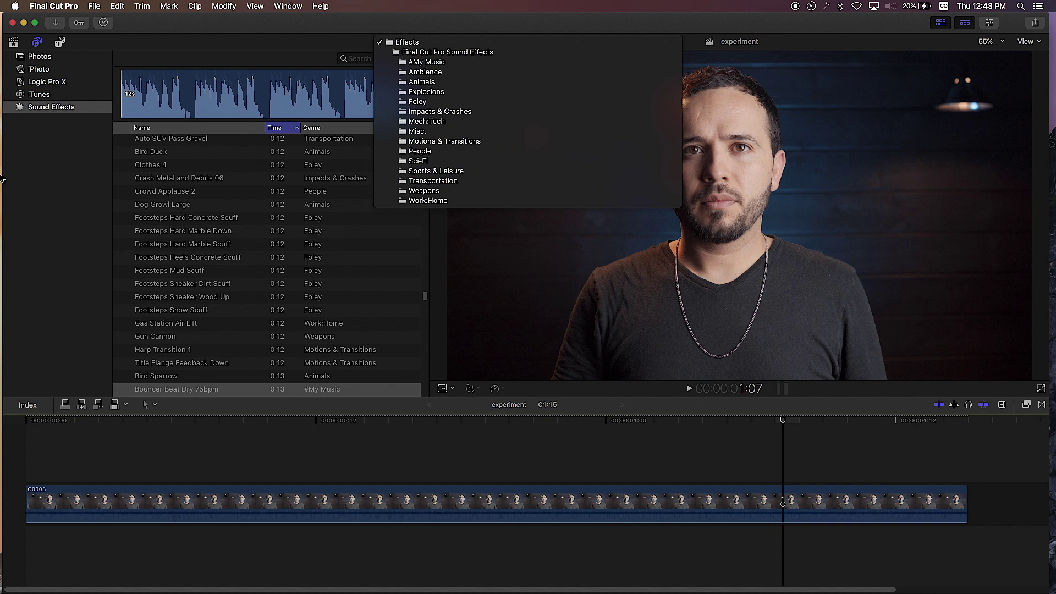
{"action": "left_click", "coordinate": [2, 178]}
Drag BEIGESTAR CHAMPAGNE Full.aif from Google Drive > Assets > Rampant_Music_for_Editors_v3 > All into the timeline
{"action": "left_click", "coordinate": [8, 83]}
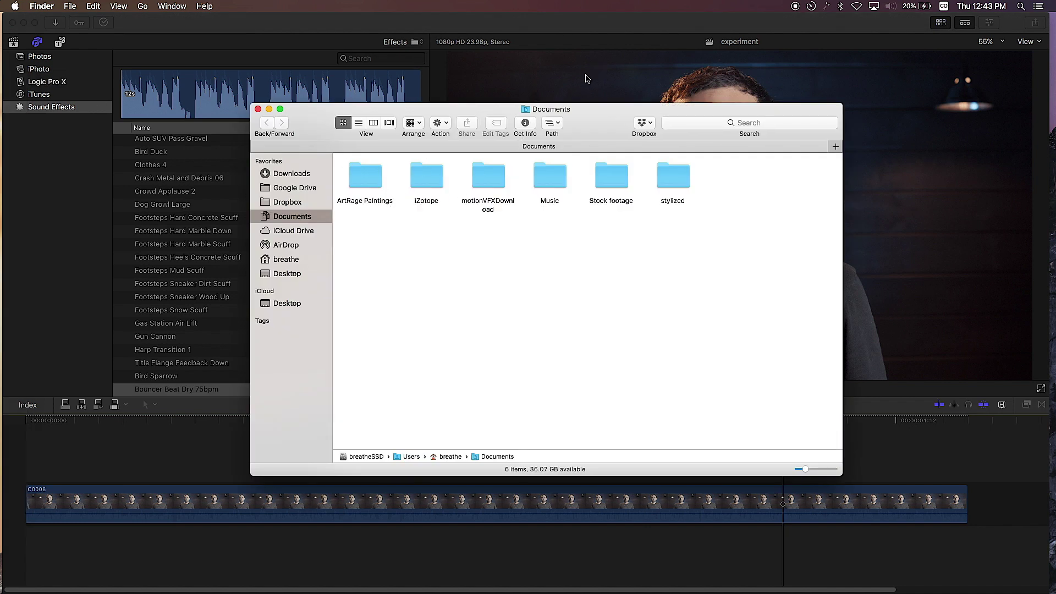
{"action": "left_click", "coordinate": [296, 189]}
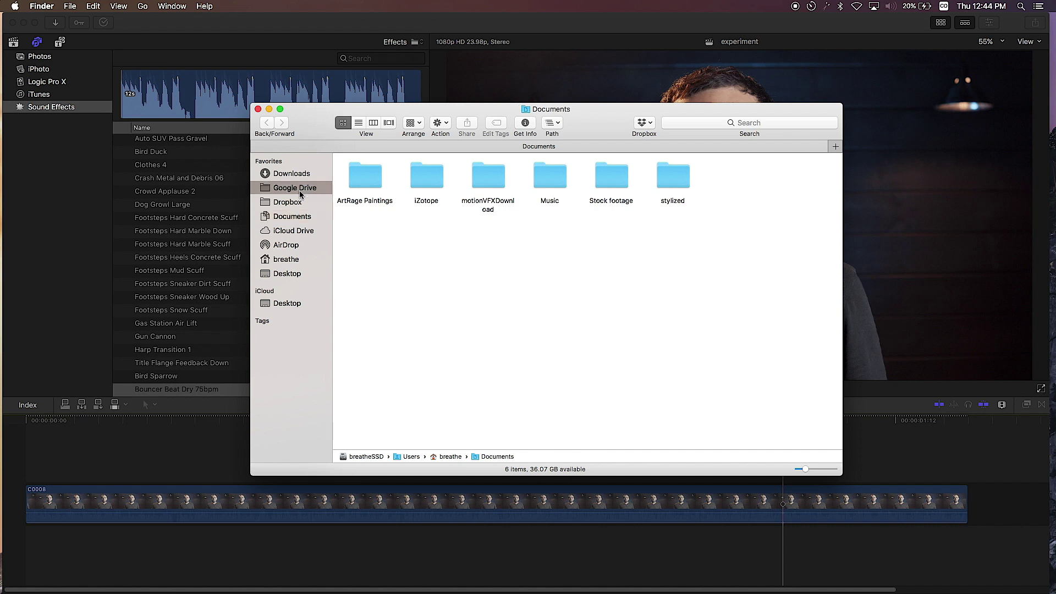
{"action": "double_click", "coordinate": [379, 181]}
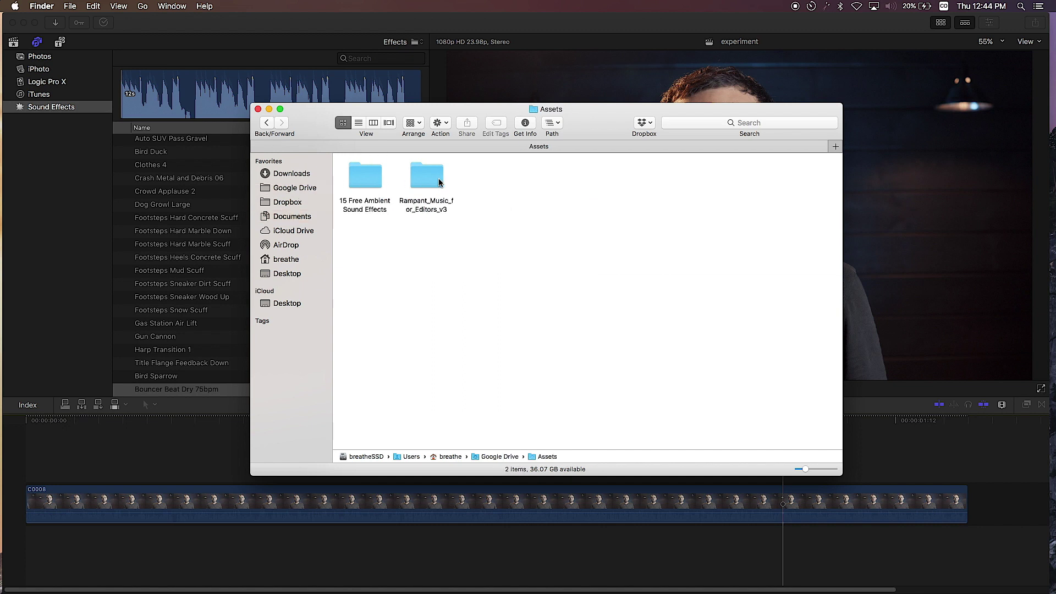
{"action": "double_click", "coordinate": [439, 183]}
{"action": "left_click", "coordinate": [358, 177]}
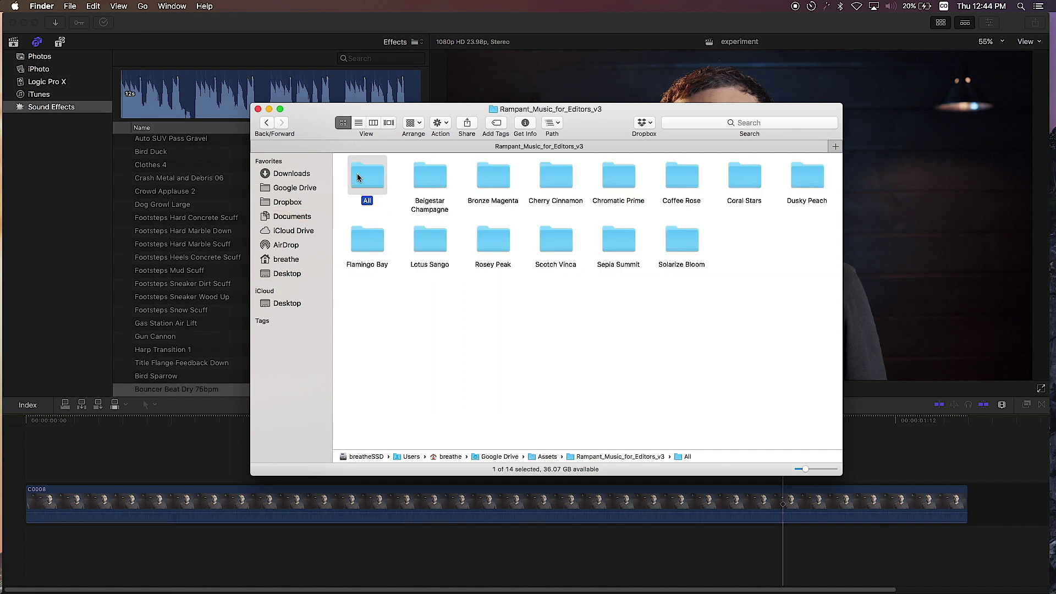
{"action": "double_click", "coordinate": [357, 177]}
{"action": "left_click_drag", "start_coordinate": [367, 175], "coordinate": [33, 542]}
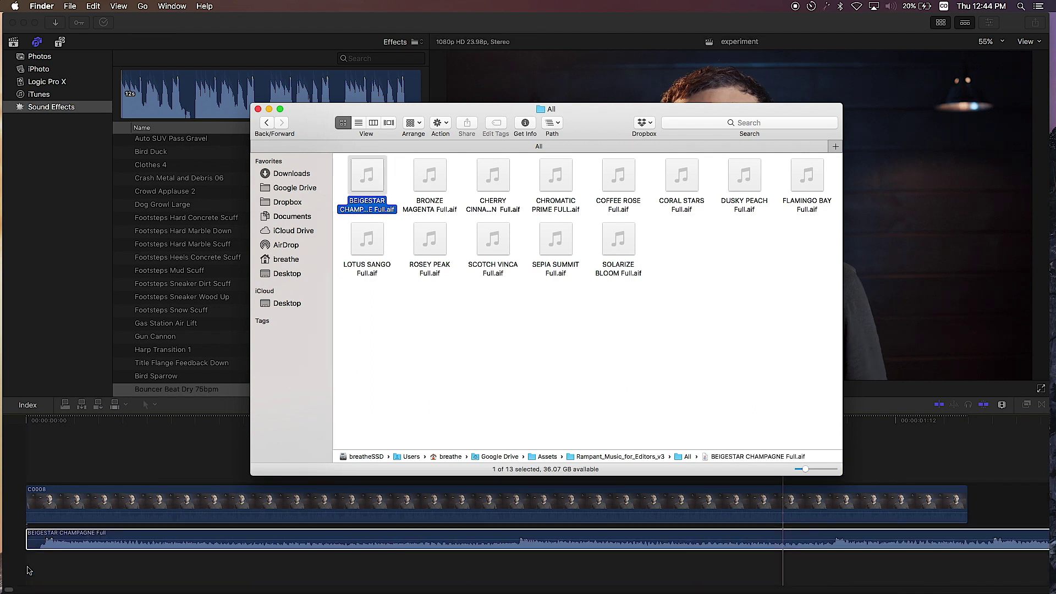
{"action": "left_click", "coordinate": [66, 476]}
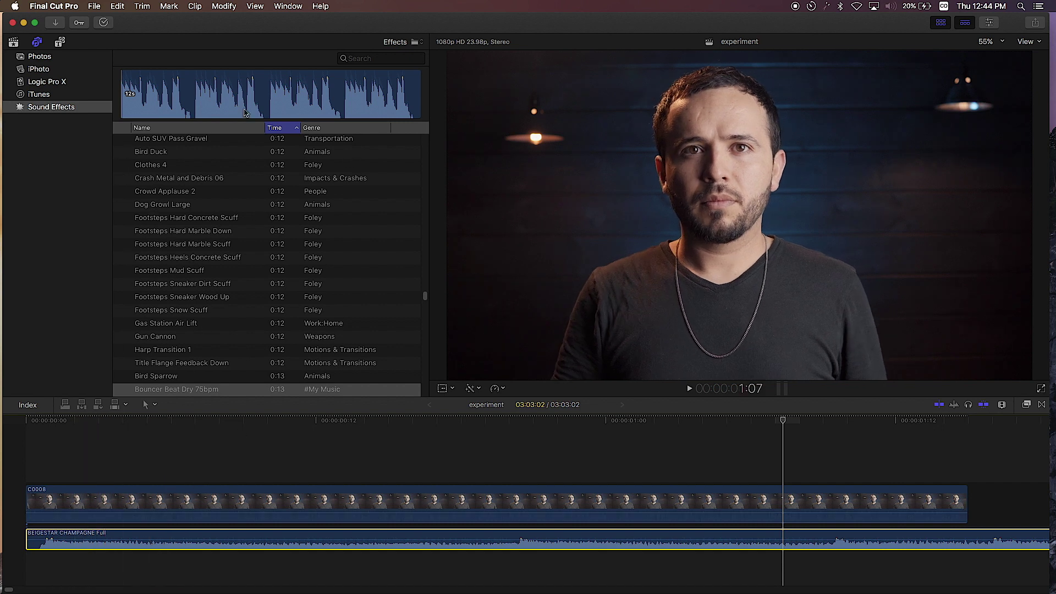
Filter the sound browser to #My Music and drag Bouncer Beat Dry 75bpm under the Beigestar clip
{"action": "left_click", "coordinate": [416, 43]}
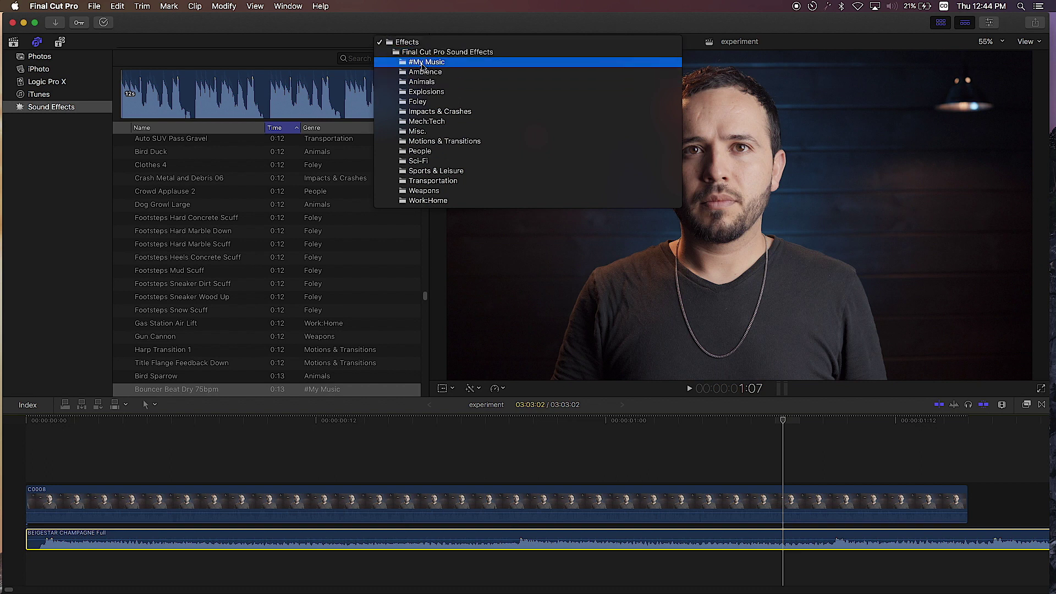
{"action": "left_click", "coordinate": [422, 64]}
{"action": "left_click", "coordinate": [175, 144]}
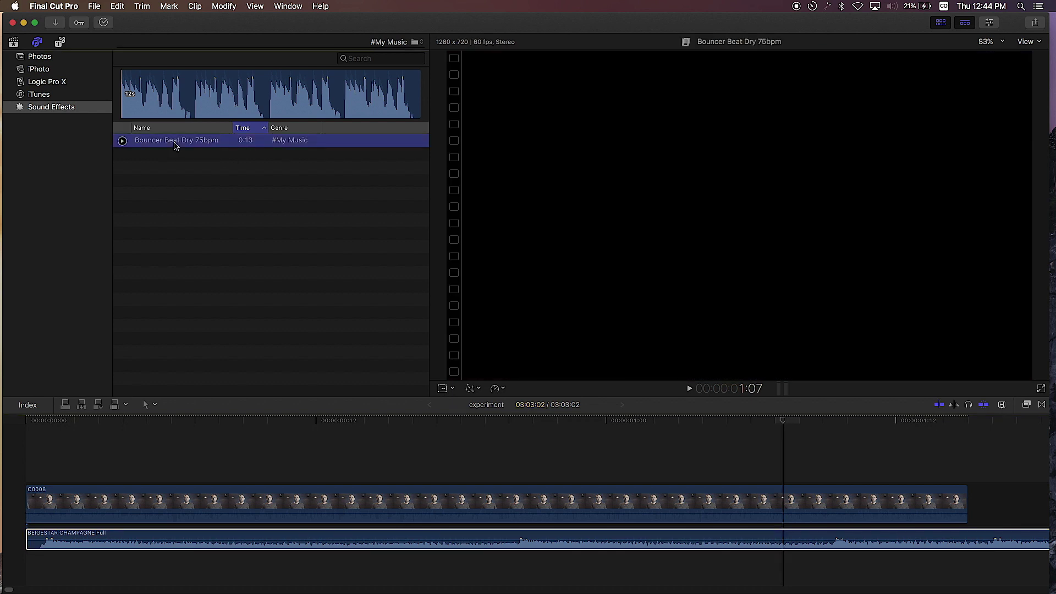
{"action": "left_click", "coordinate": [165, 457]}
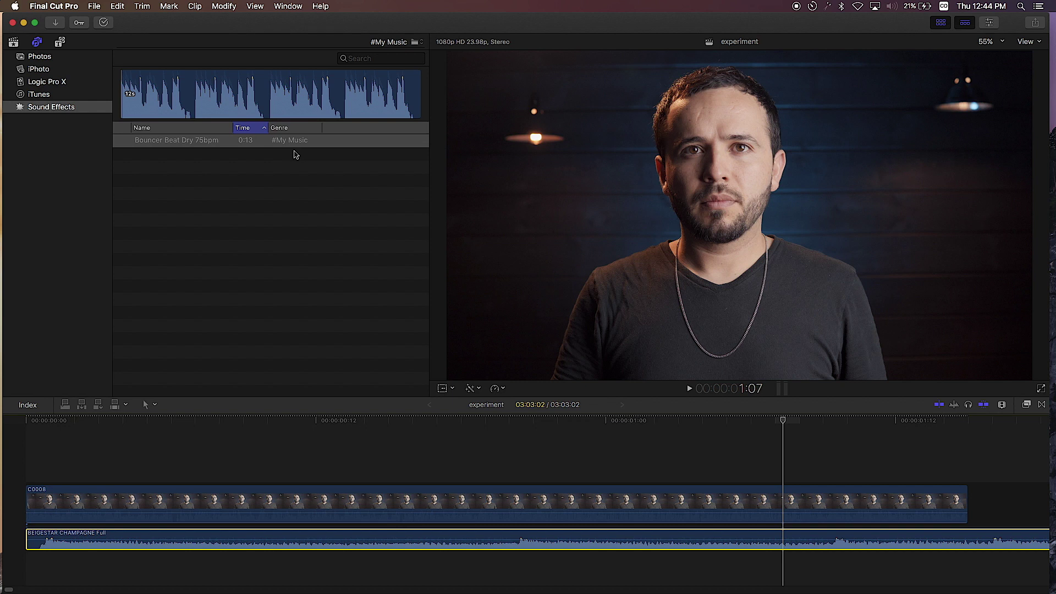
{"action": "left_click_drag", "start_coordinate": [288, 147], "coordinate": [46, 572]}
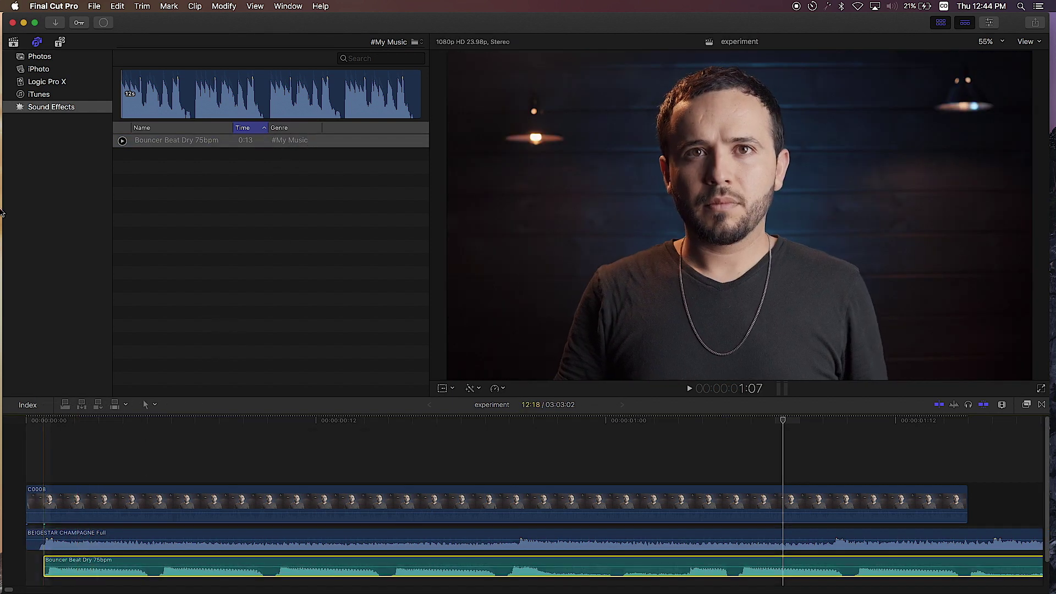
Open a new Finder window (Cmd+N) and jump to the breatheSSD drive's top level
{"action": "mouse_move", "coordinate": [2, 88]}
{"action": "left_click", "coordinate": [6, 83]}
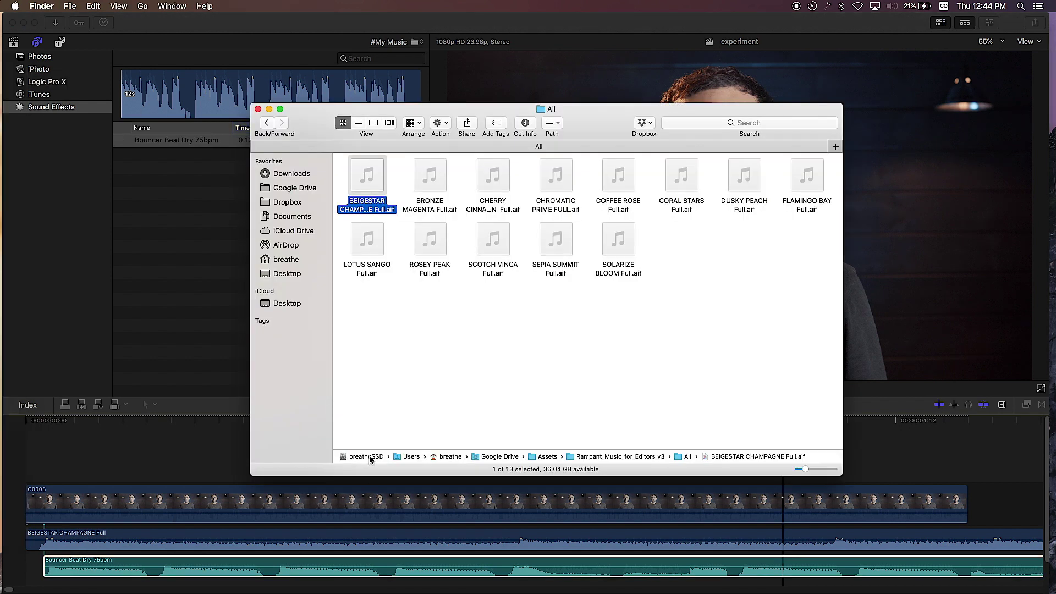
{"action": "key", "text": "super+n"}
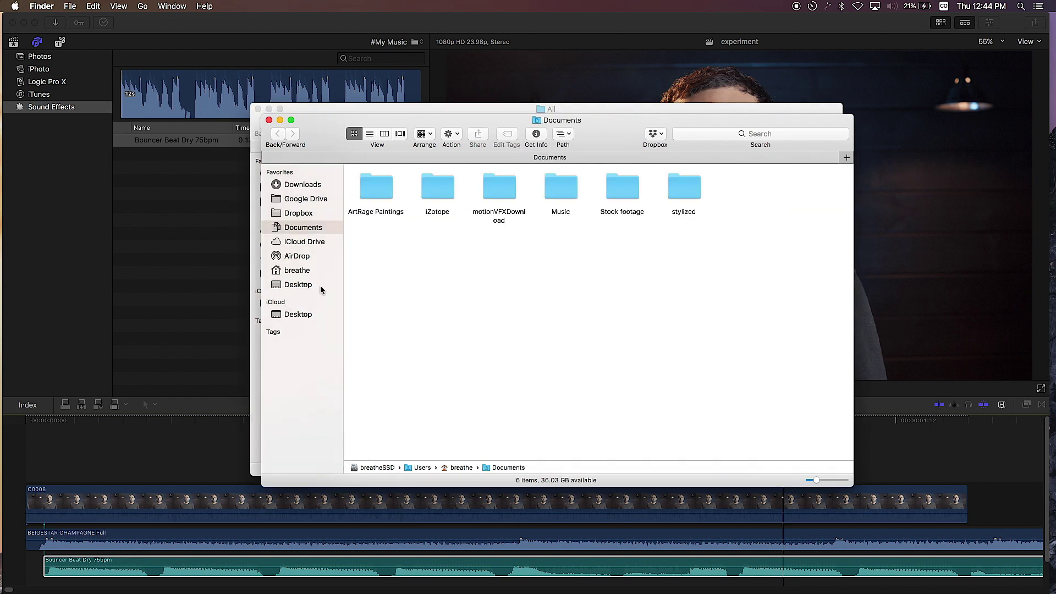
{"action": "double_click", "coordinate": [388, 467]}
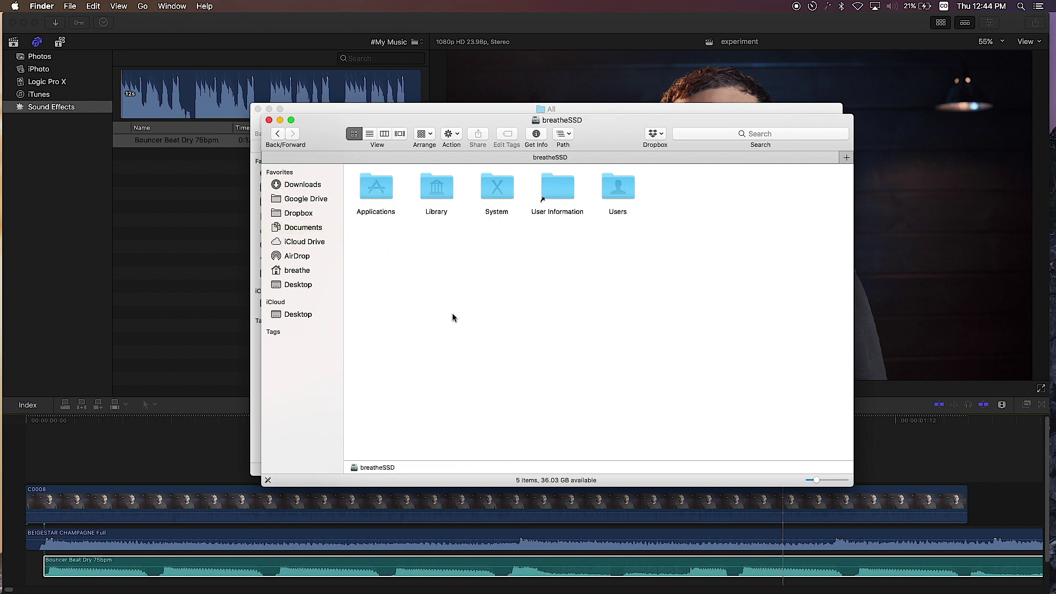
In column view, navigate to Library/Audio/Apple Loops/Apple/Final Cut Pro Sound Effects
{"action": "left_click", "coordinate": [384, 134]}
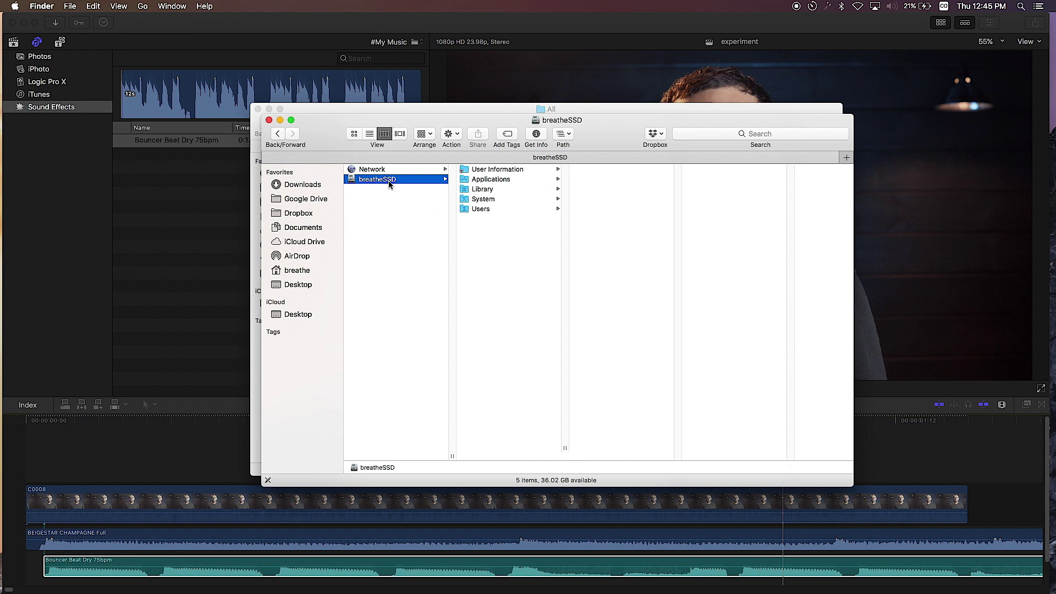
{"action": "left_click", "coordinate": [510, 190]}
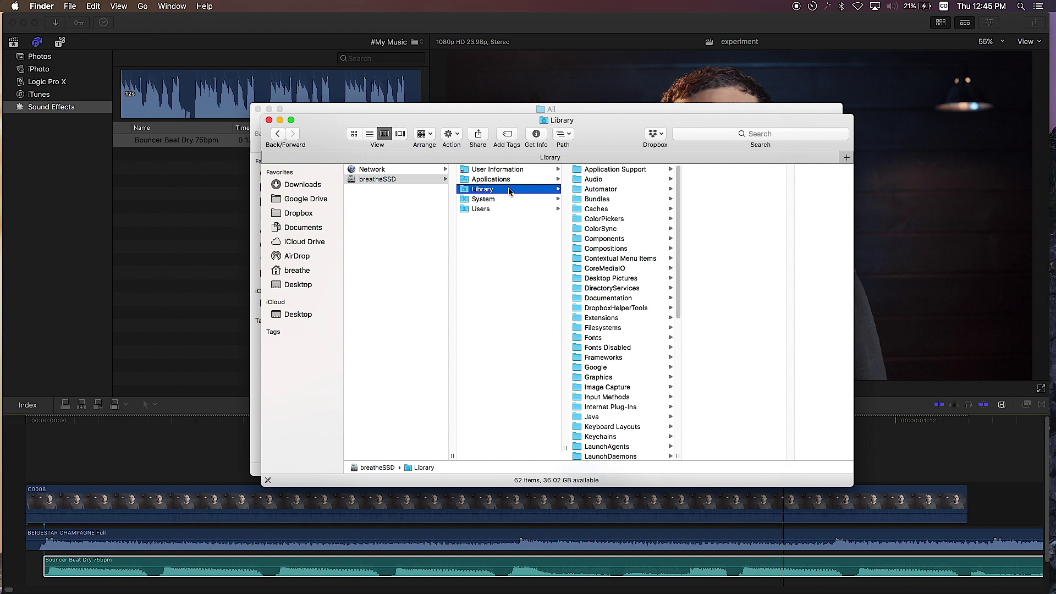
{"action": "left_click", "coordinate": [593, 181]}
{"action": "left_click", "coordinate": [701, 171]}
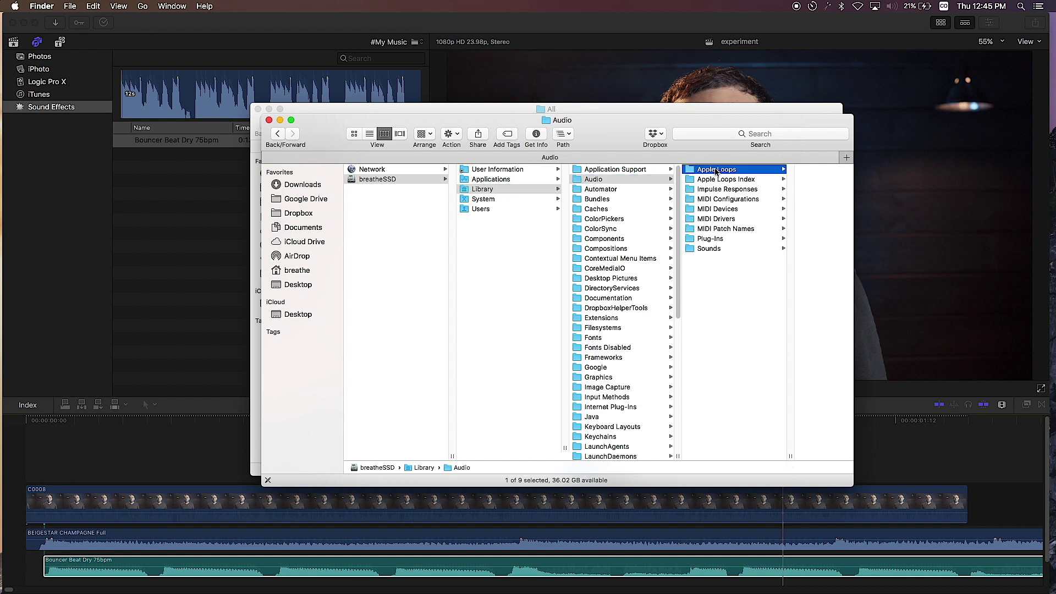
{"action": "left_click_drag", "start_coordinate": [715, 127], "coordinate": [505, 147]}
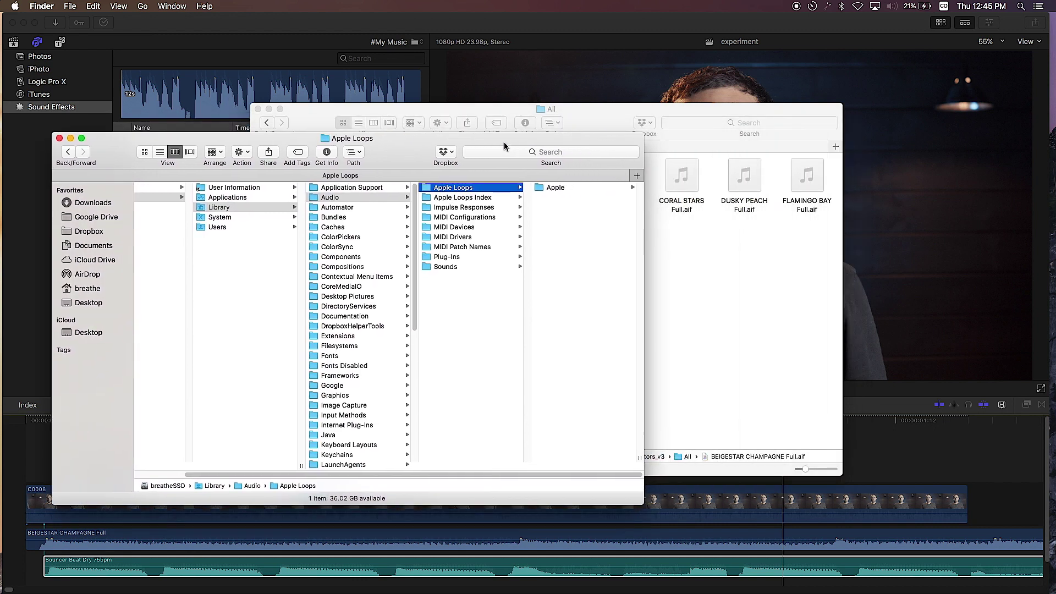
{"action": "left_click", "coordinate": [578, 188]}
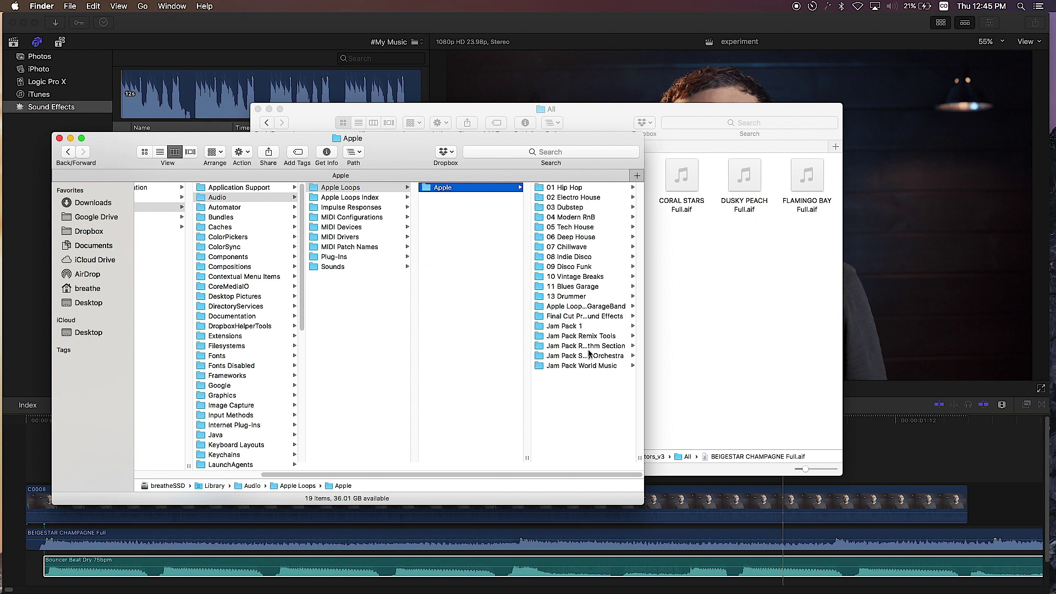
{"action": "left_click", "coordinate": [588, 317]}
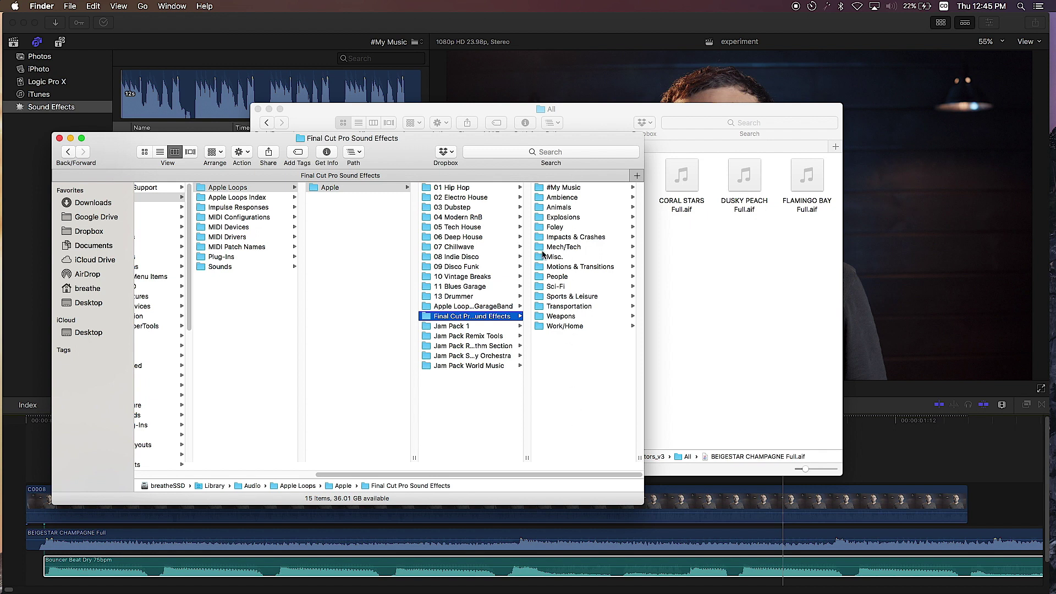
Check Final Cut Pro's categories, then open #My Music beside the All tracks window
{"action": "left_click", "coordinate": [392, 59]}
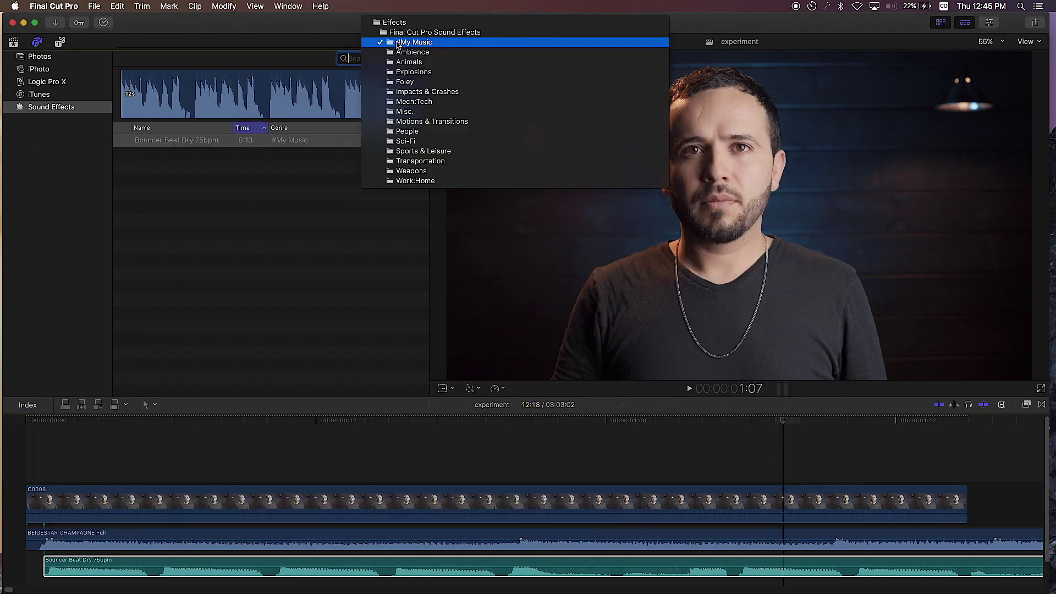
{"action": "left_click", "coordinate": [403, 43]}
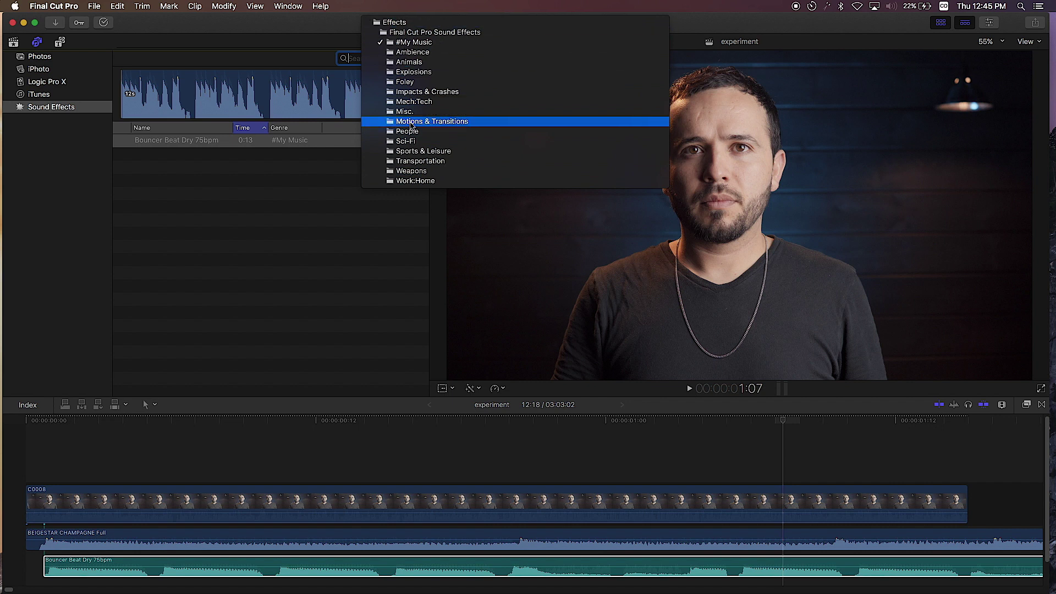
{"action": "key", "text": "super+Tab"}
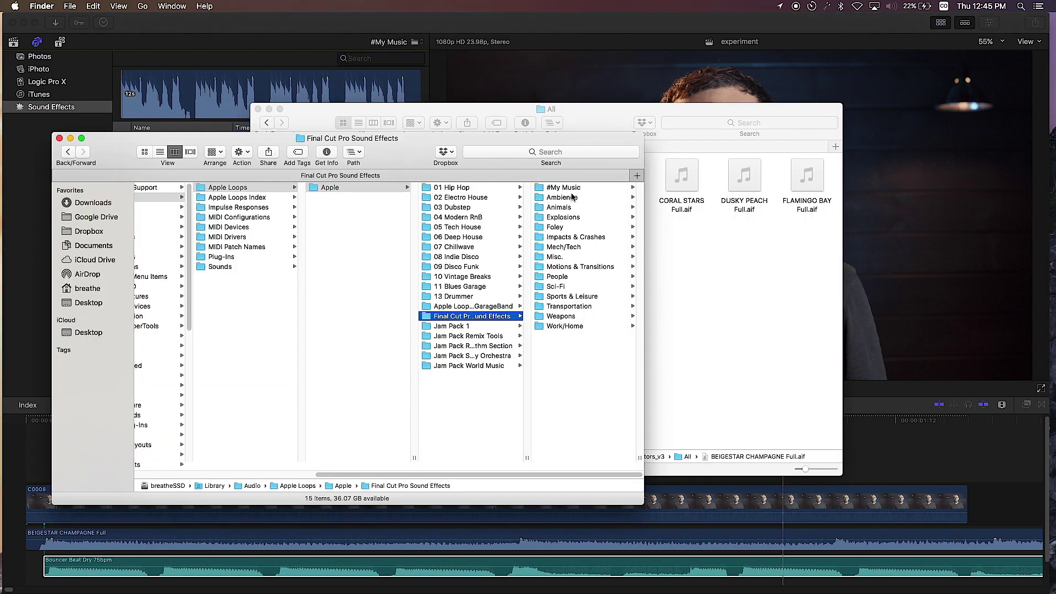
{"action": "left_click", "coordinate": [572, 188]}
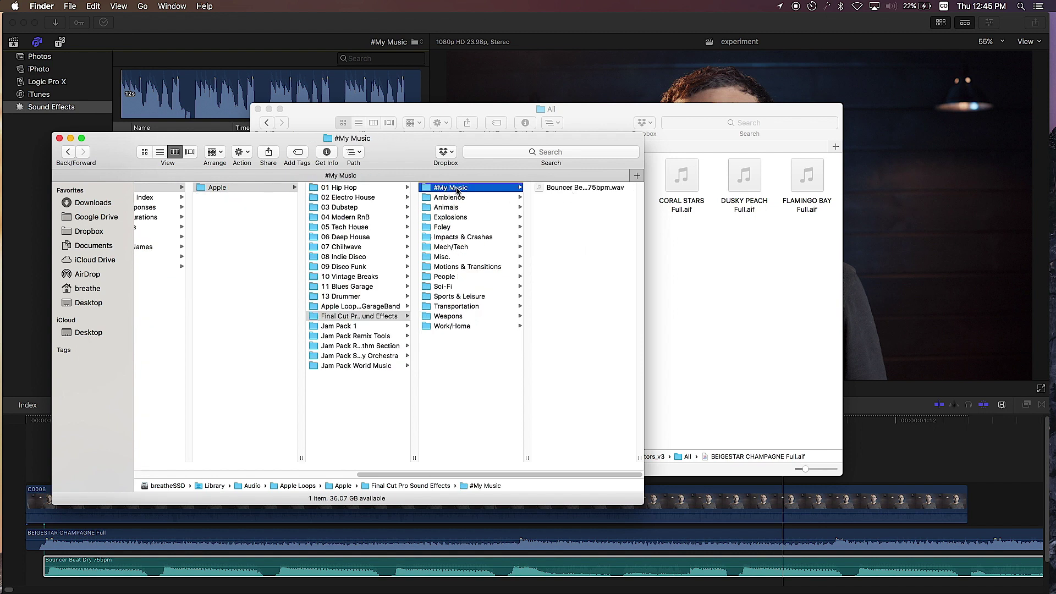
{"action": "left_click_drag", "start_coordinate": [720, 110], "coordinate": [931, 97]}
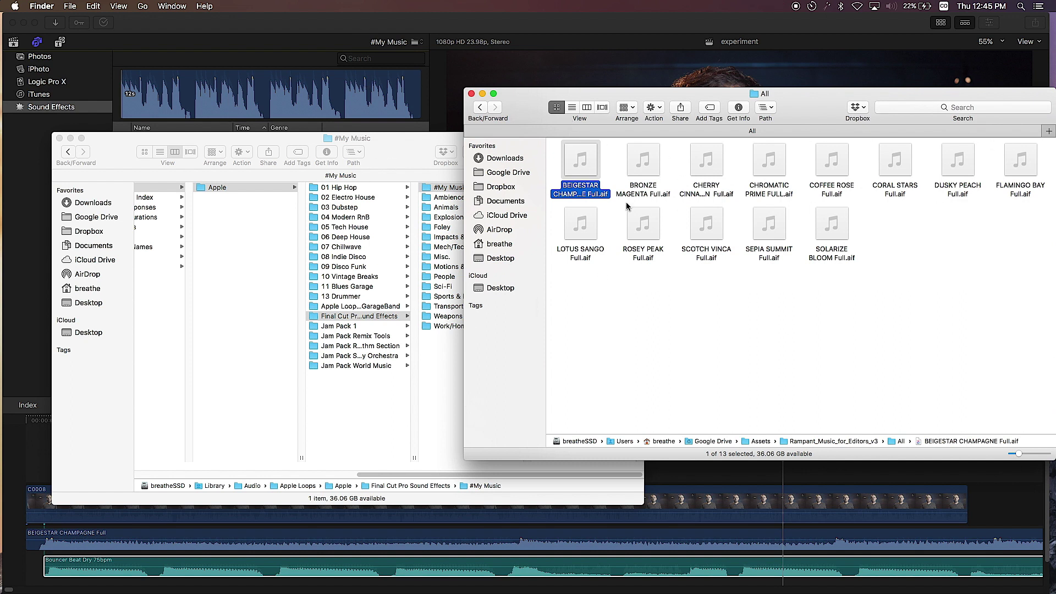
Copy all 13 AIF tracks from the All window and paste them into #My Music
{"action": "left_click_drag", "start_coordinate": [797, 101], "coordinate": [710, 292]}
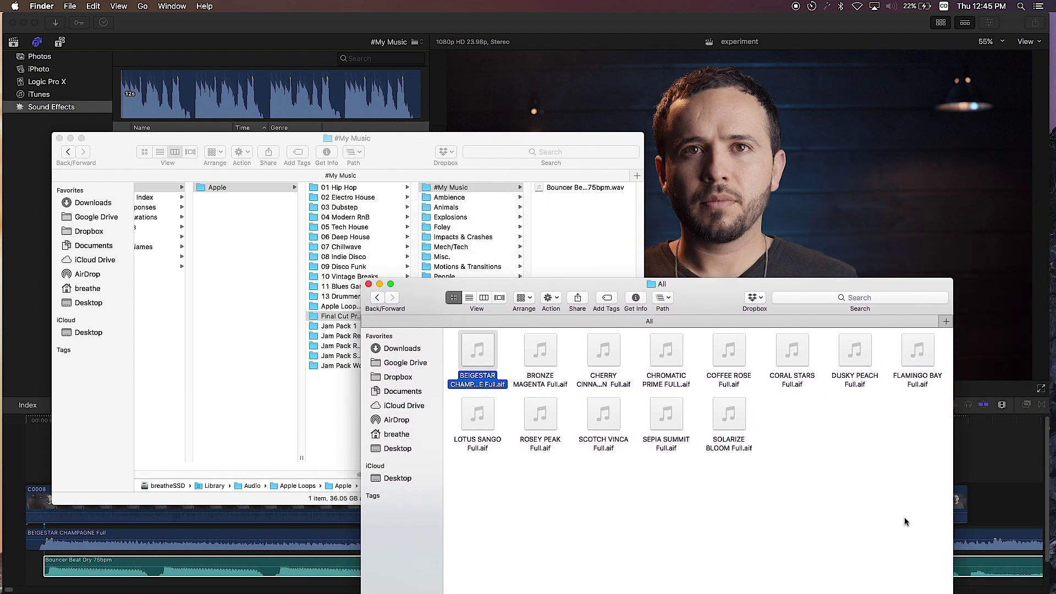
{"action": "left_click_drag", "start_coordinate": [904, 517], "coordinate": [476, 347]}
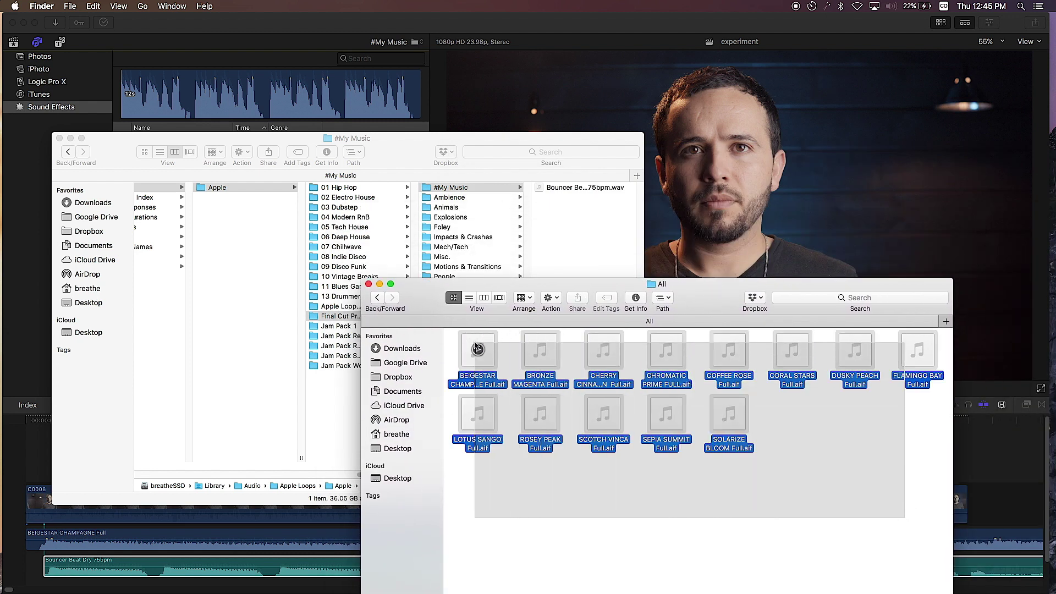
{"action": "right_click", "coordinate": [476, 346]}
{"action": "mouse_move", "coordinate": [495, 363]}
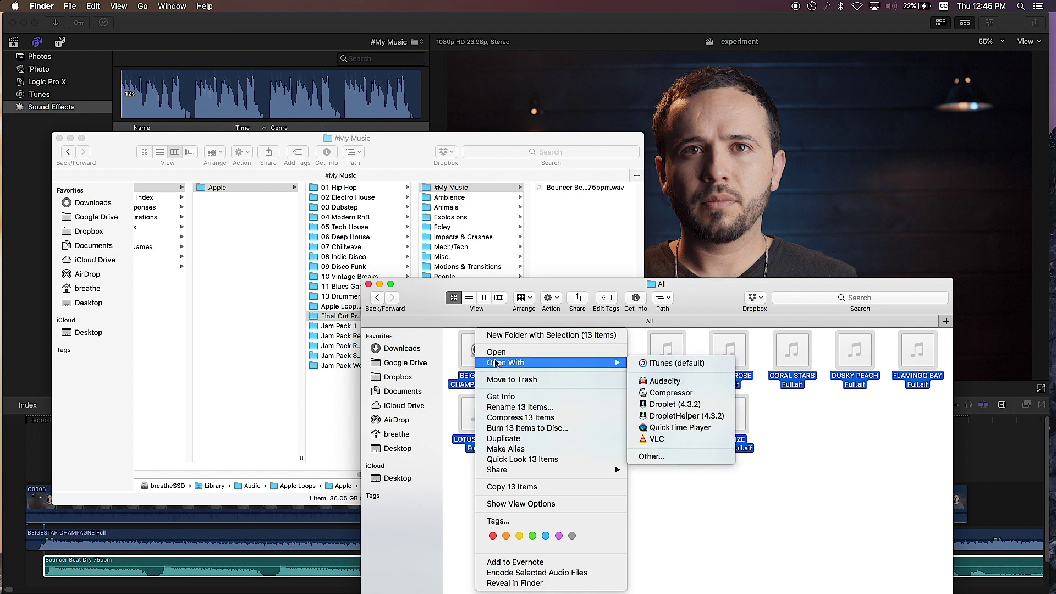
{"action": "left_click", "coordinate": [531, 487]}
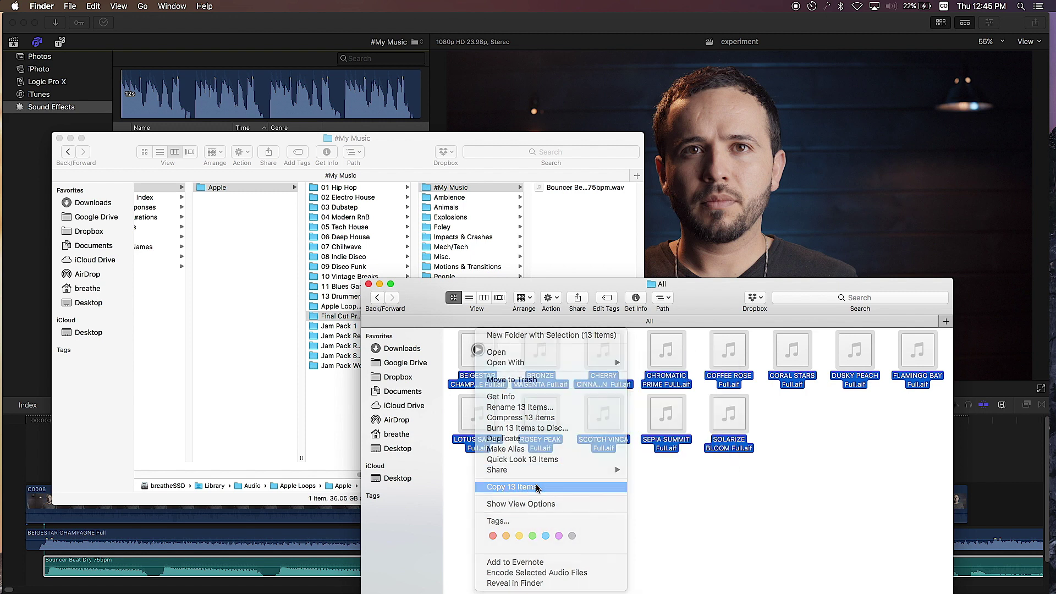
{"action": "left_click", "coordinate": [582, 230]}
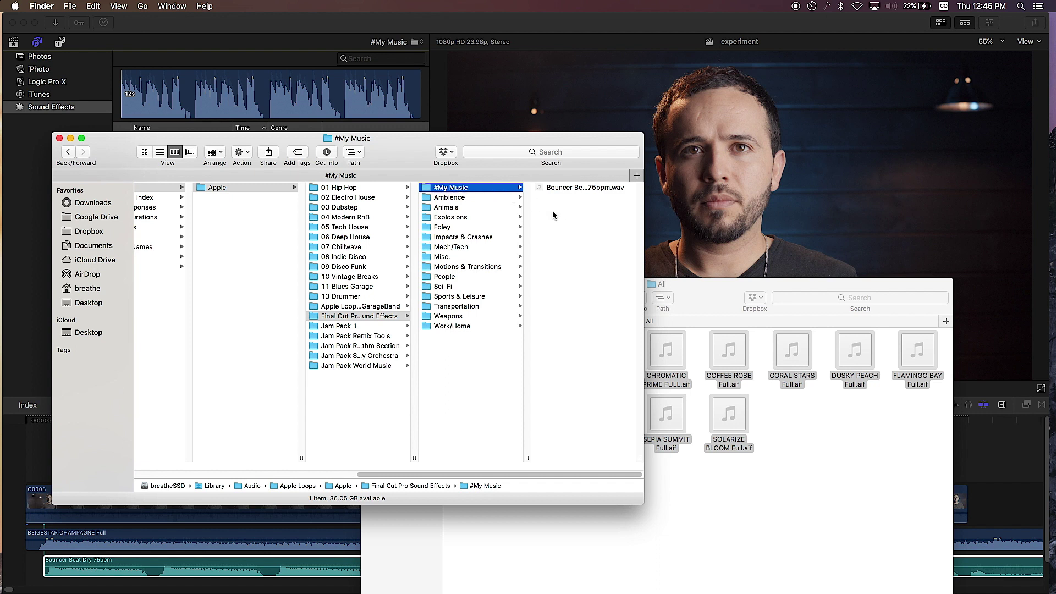
{"action": "right_click", "coordinate": [552, 210]}
{"action": "left_click", "coordinate": [587, 253]}
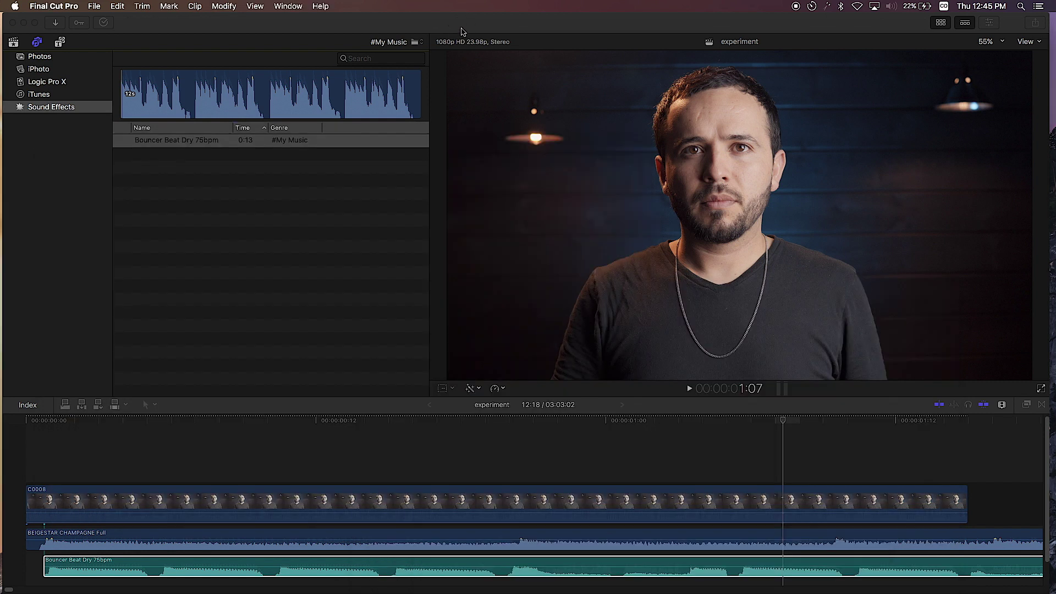
Check the #My Music category in Final Cut Pro and relaunch it to load the new tracks
{"action": "left_click", "coordinate": [464, 33]}
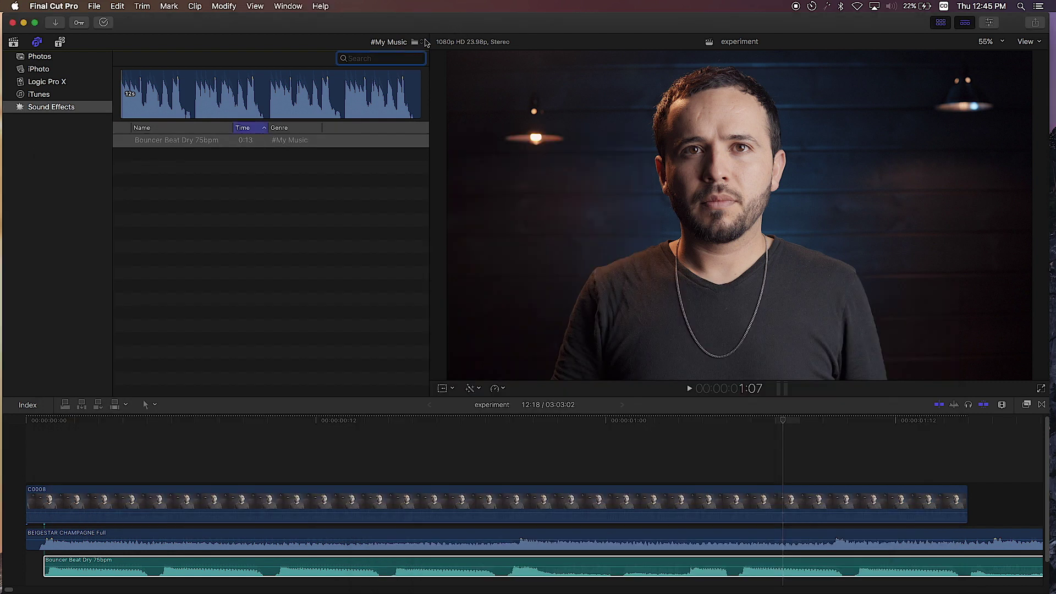
{"action": "left_click", "coordinate": [418, 43]}
{"action": "left_click", "coordinate": [418, 43]}
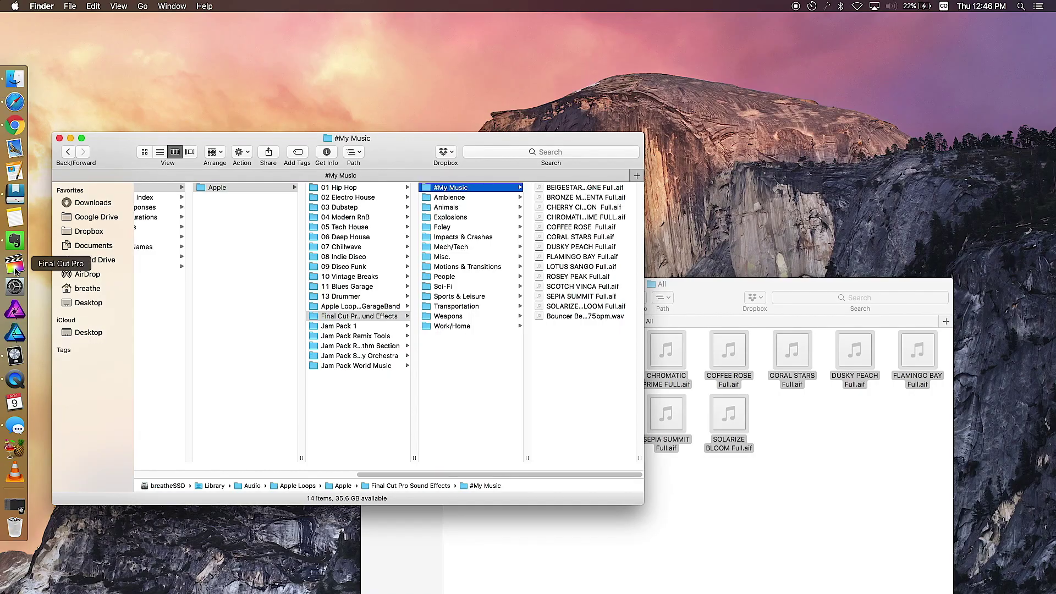
{"action": "left_click", "coordinate": [15, 263]}
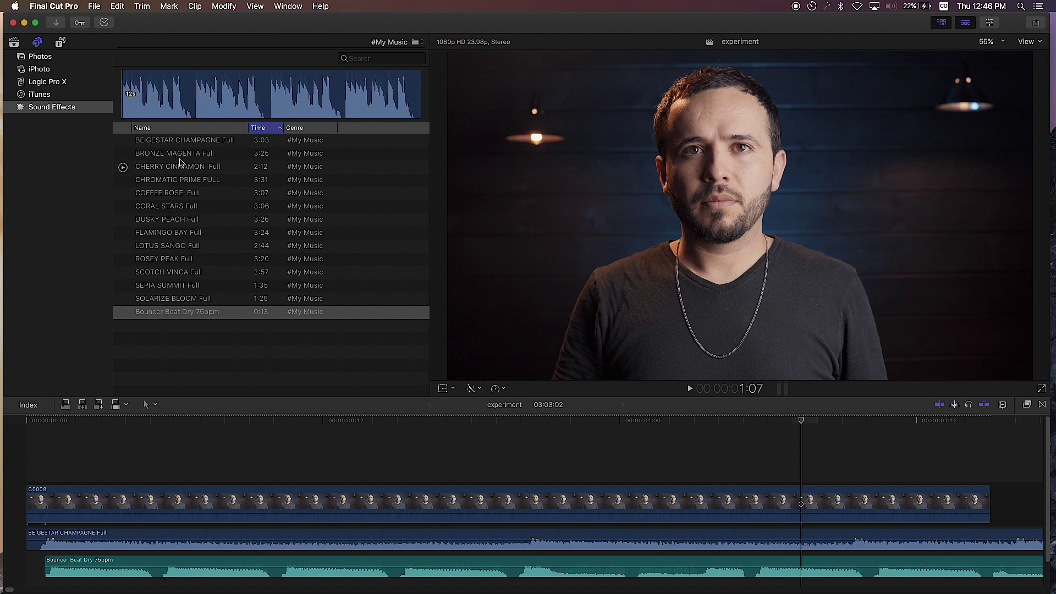
Connect BEIGESTAR CHAMPAGNE Full from #My Music with Q and slide the clip earlier
{"action": "left_click", "coordinate": [191, 143]}
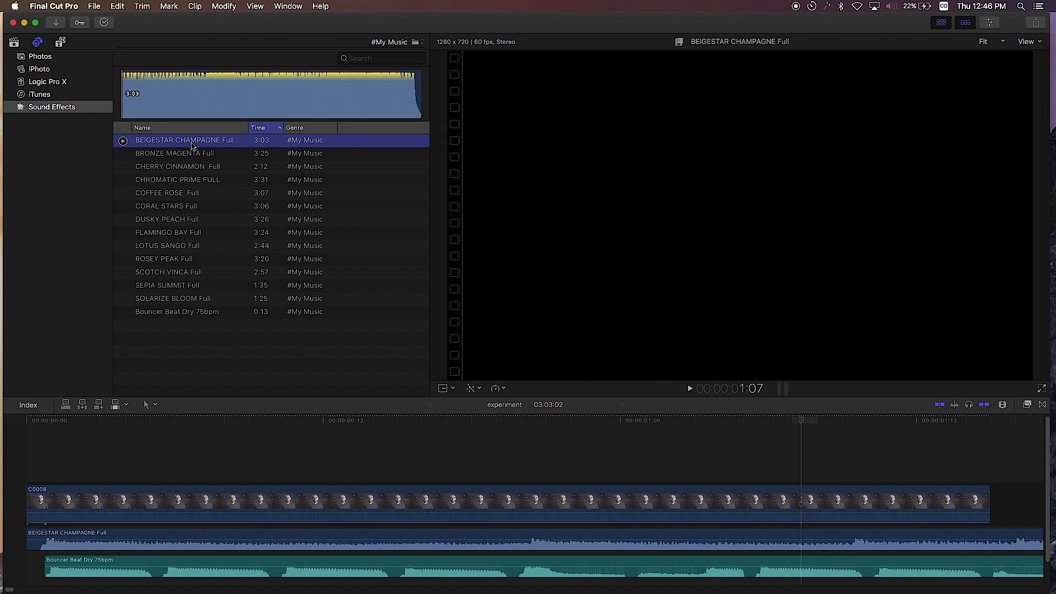
{"action": "key", "text": "q"}
{"action": "left_click_drag", "start_coordinate": [897, 526], "coordinate": [152, 533]}
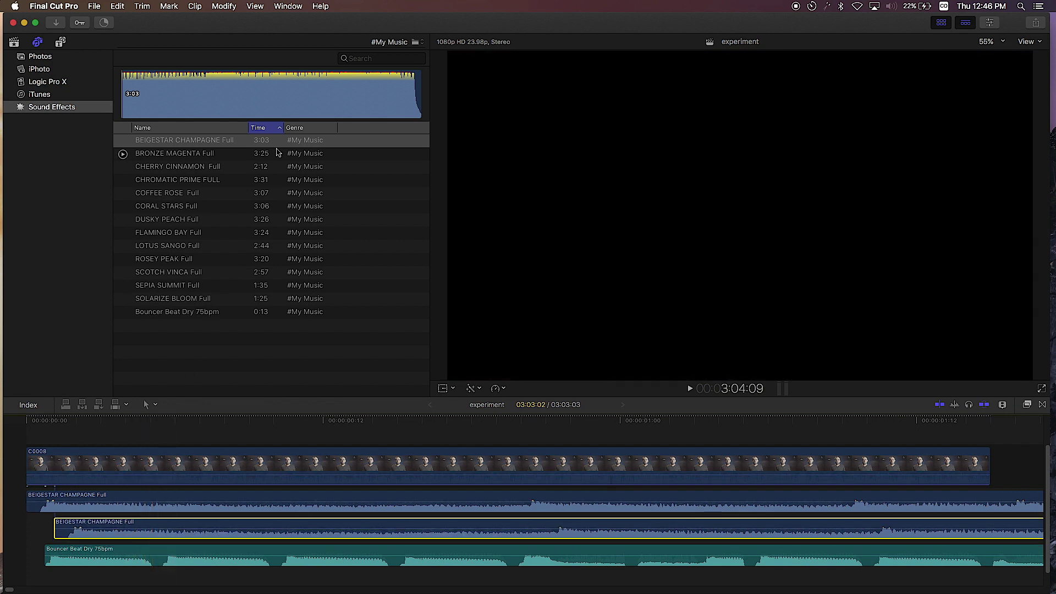
{"action": "key", "text": "super+shift+r"}
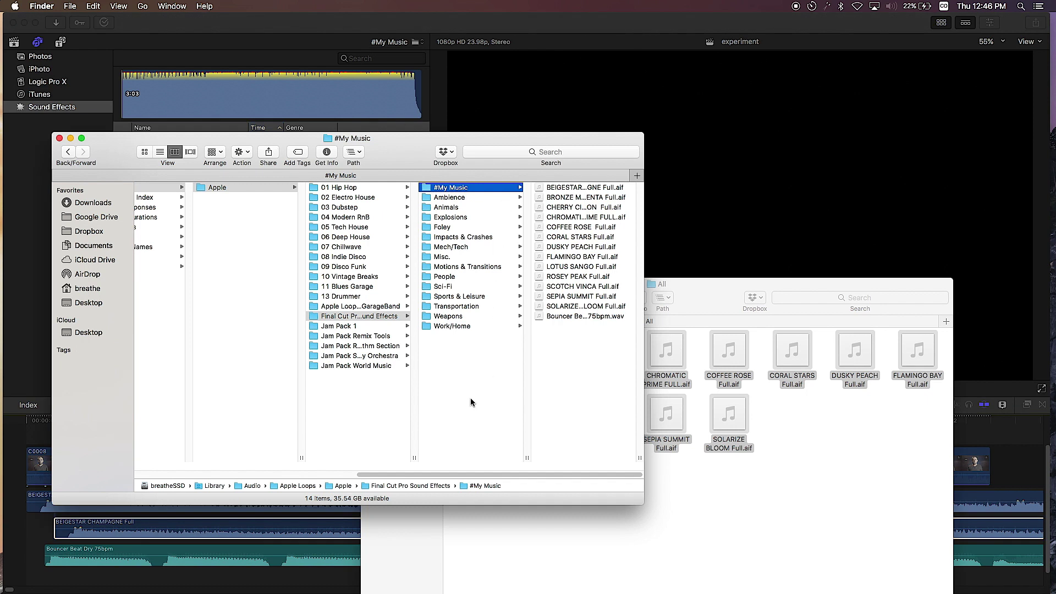
Make a new folder in the Final Cut Pro Sound Effects column named #Sound Effects
{"action": "right_click", "coordinate": [465, 364]}
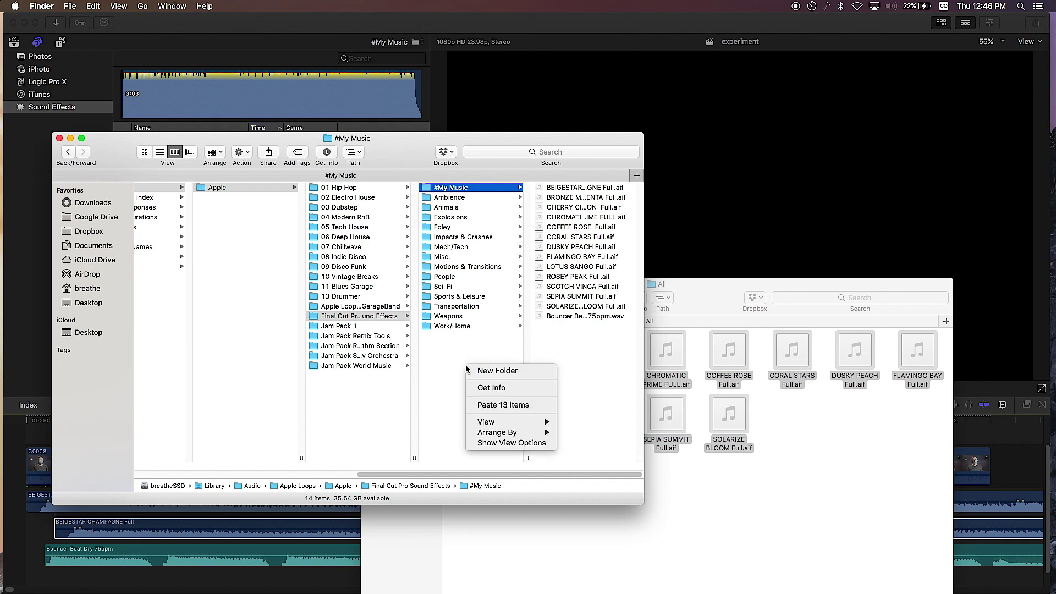
{"action": "left_click", "coordinate": [439, 365]}
{"action": "right_click", "coordinate": [440, 365]}
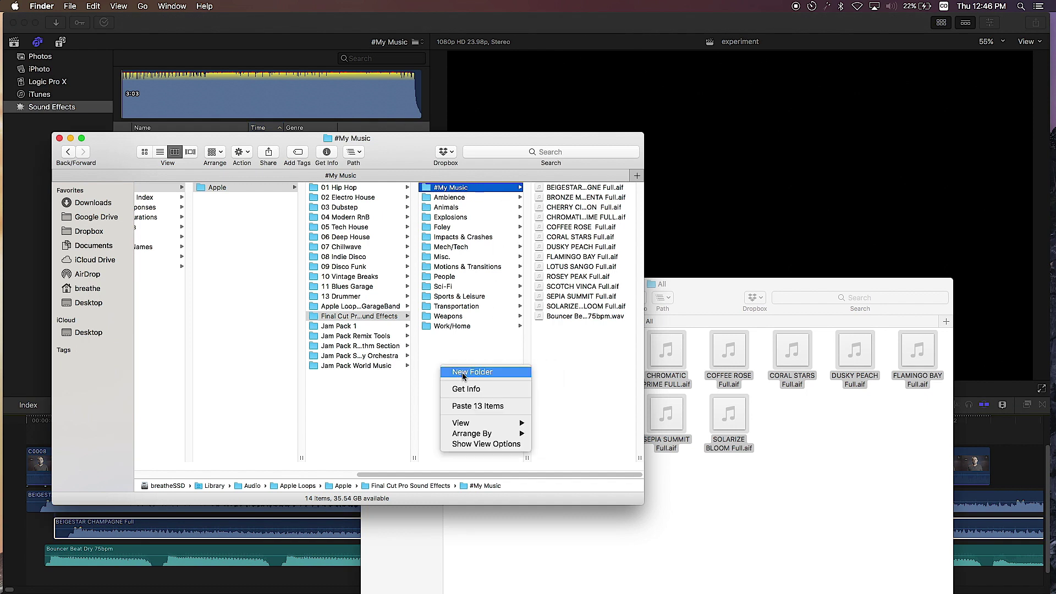
{"action": "left_click", "coordinate": [462, 372]}
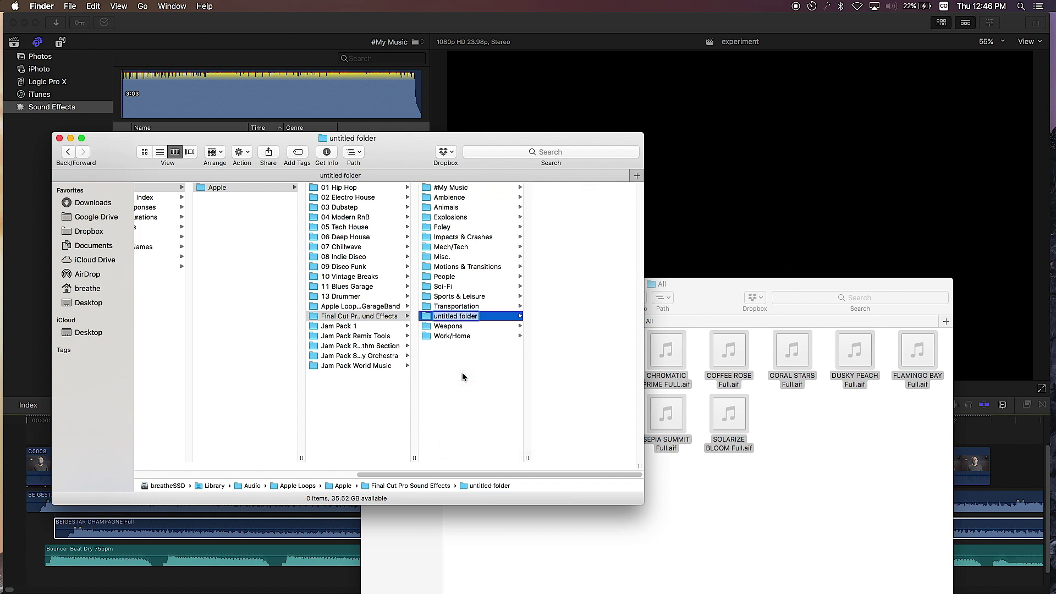
{"action": "type", "text": "#Sound Effects"}
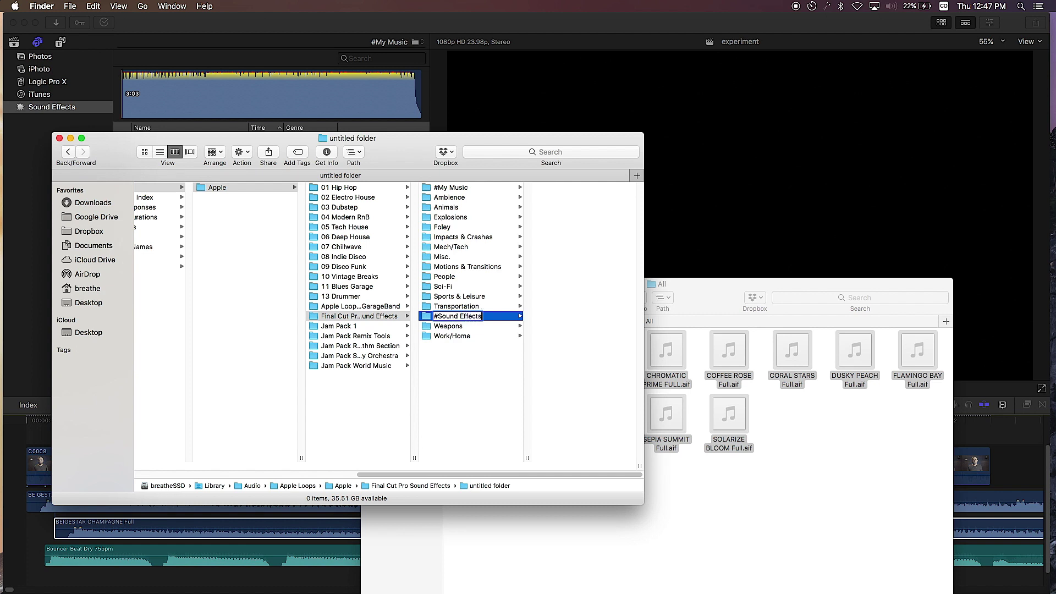
{"action": "key", "text": "Return"}
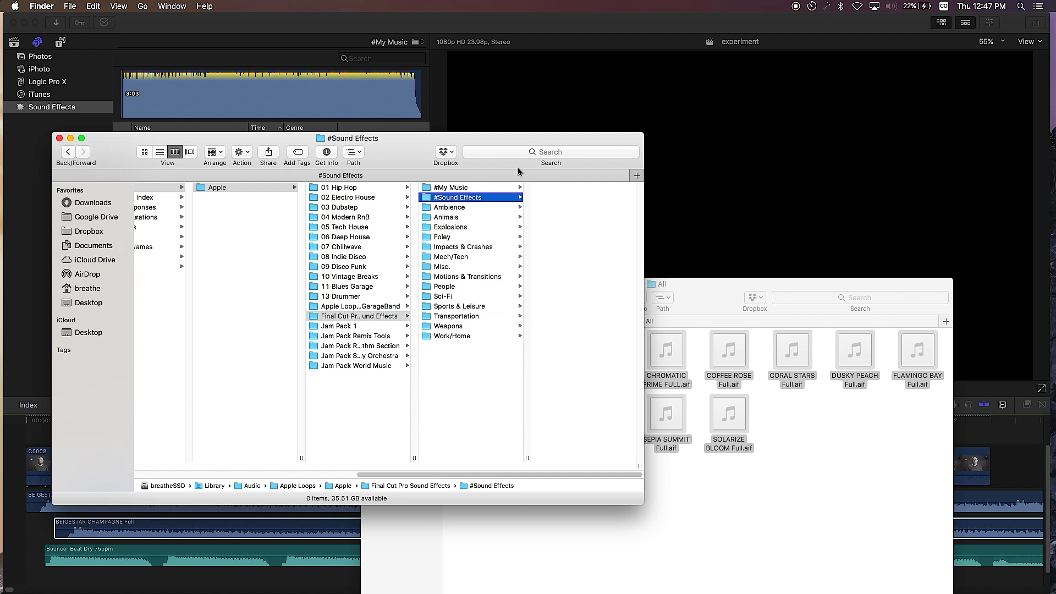
{"action": "key", "text": "super+grave"}
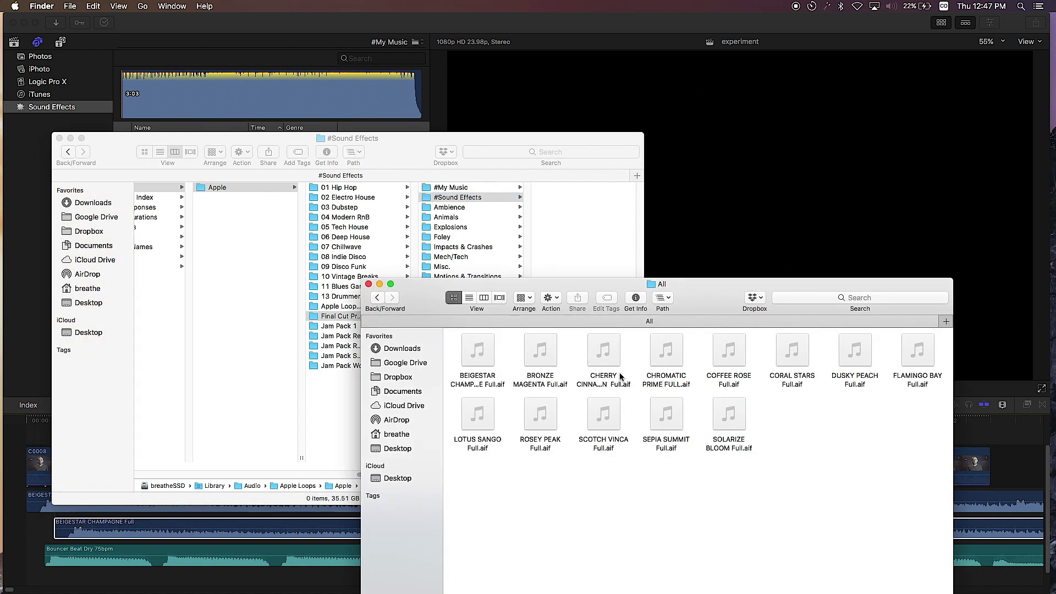
Open Assets > 15 Free Ambient Sound Effects and select the 15 mp3s, excluding the Read Me
{"action": "left_click", "coordinate": [377, 298]}
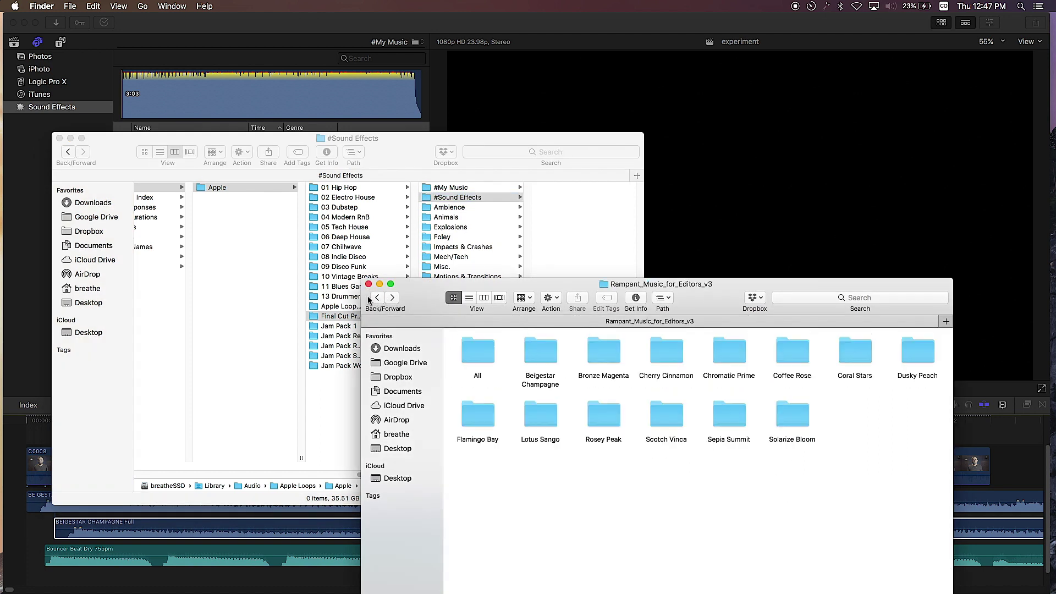
{"action": "left_click", "coordinate": [377, 298]}
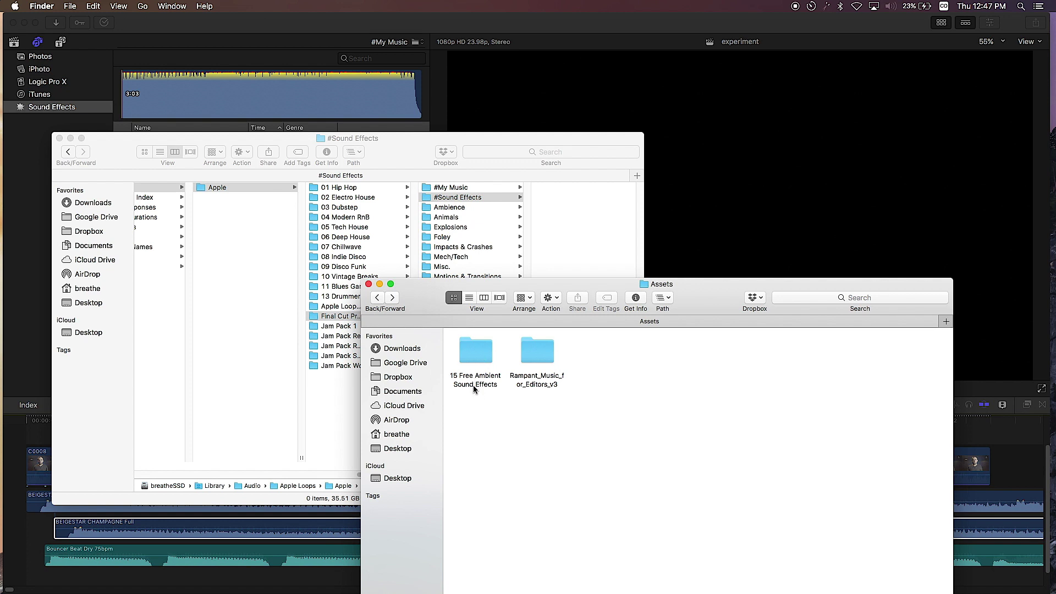
{"action": "double_click", "coordinate": [481, 356]}
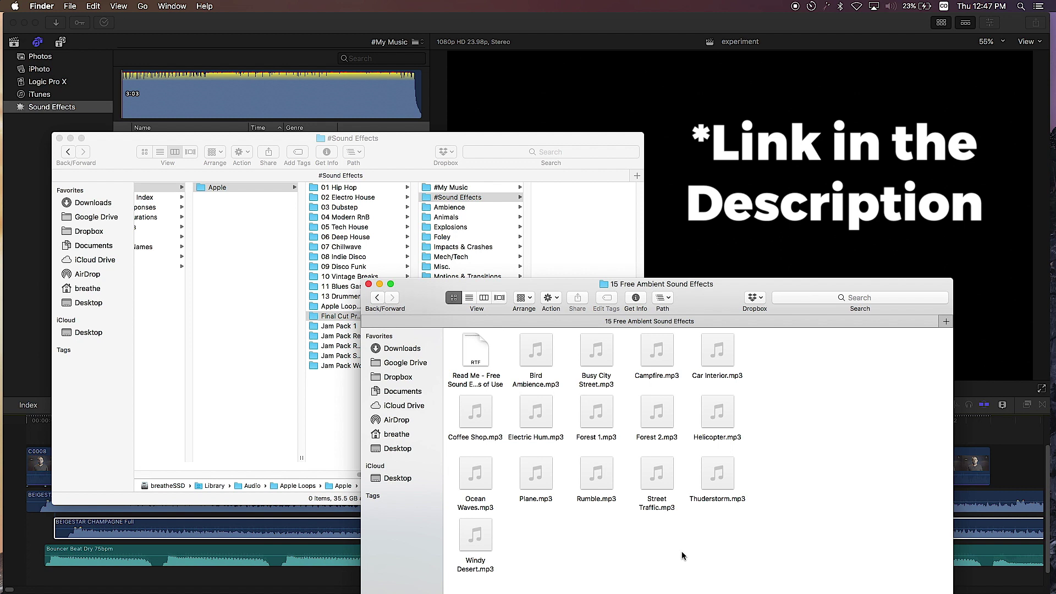
{"action": "left_click_drag", "start_coordinate": [803, 569], "coordinate": [481, 354]}
{"action": "left_click", "coordinate": [481, 354], "text": "super"}
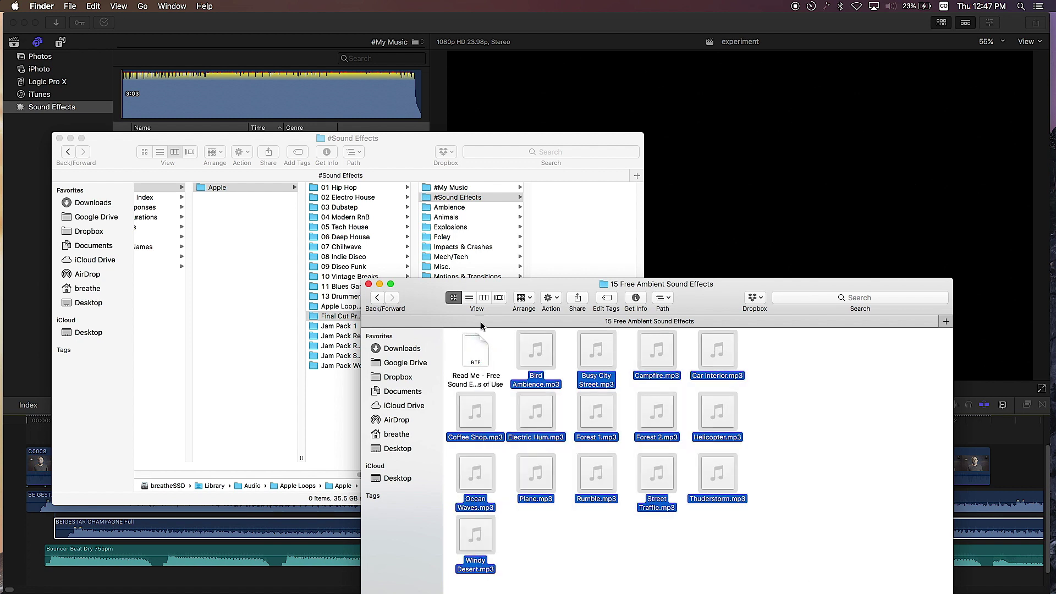
Copy the 15 sound files and paste them into the #Sound Effects folder
{"action": "right_click", "coordinate": [547, 349]}
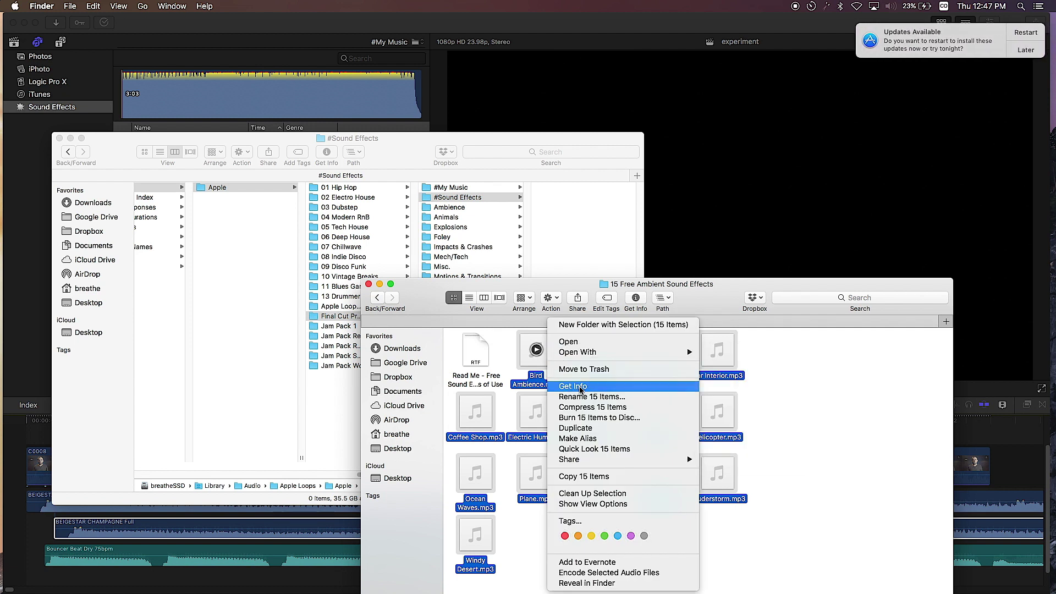
{"action": "left_click", "coordinate": [591, 476]}
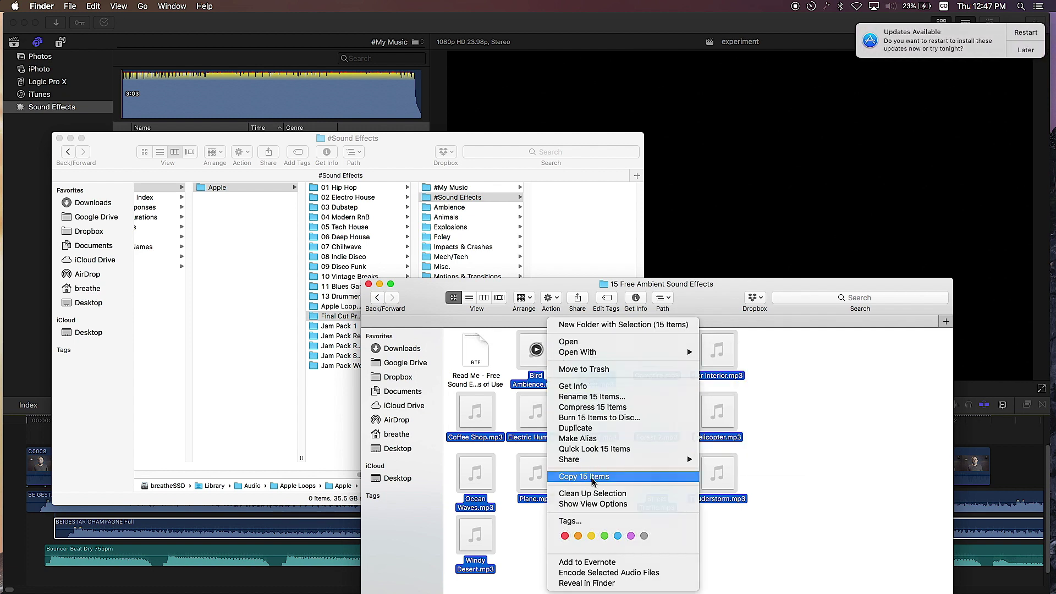
{"action": "left_click", "coordinate": [476, 199]}
{"action": "right_click", "coordinate": [555, 205]}
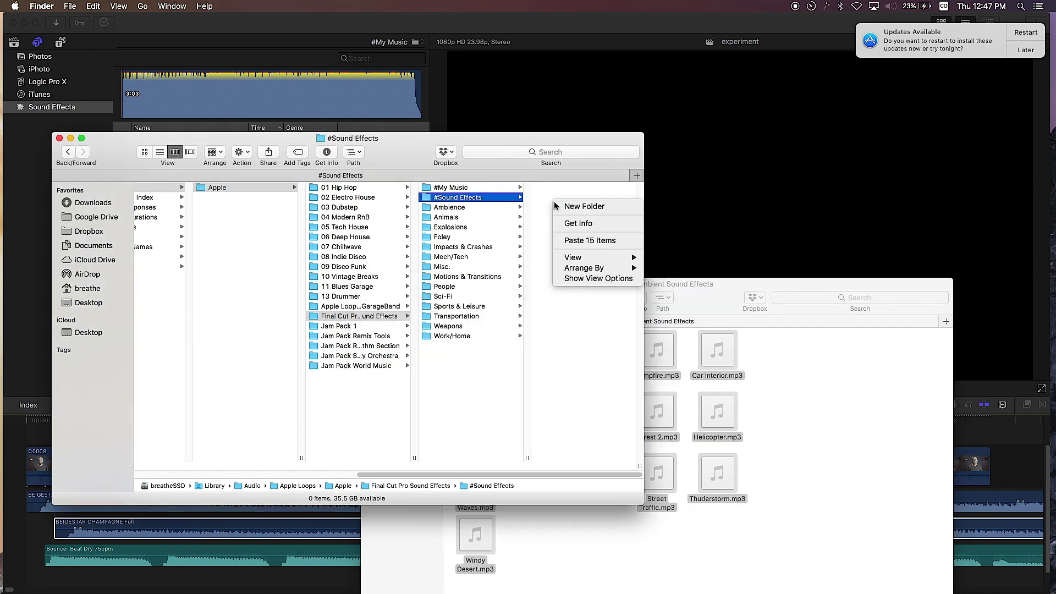
{"action": "left_click", "coordinate": [586, 238]}
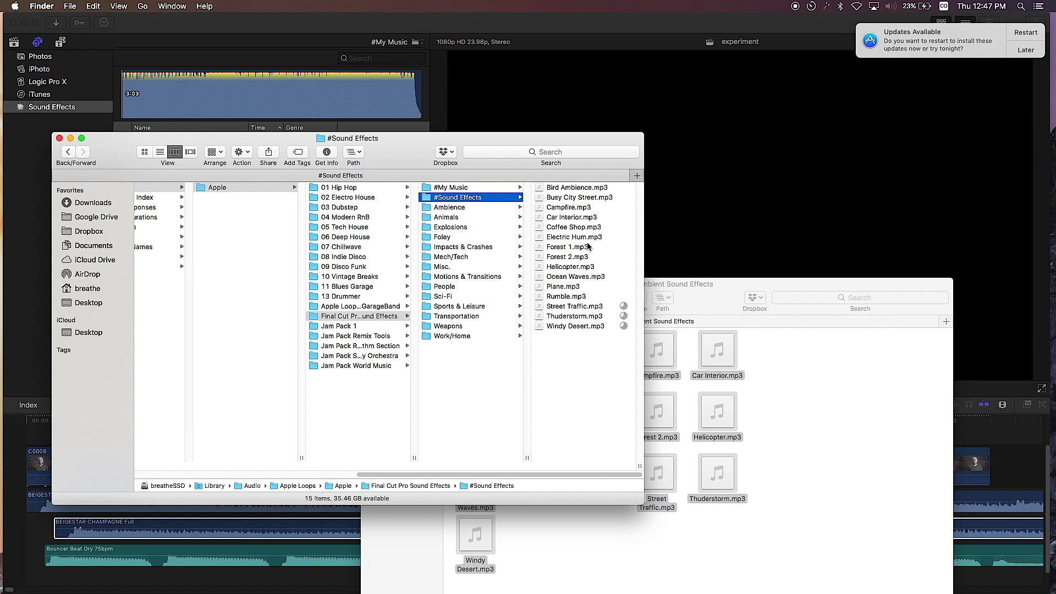
Return to Final Cut Pro and postpone the system update reminder
{"action": "left_click", "coordinate": [636, 106]}
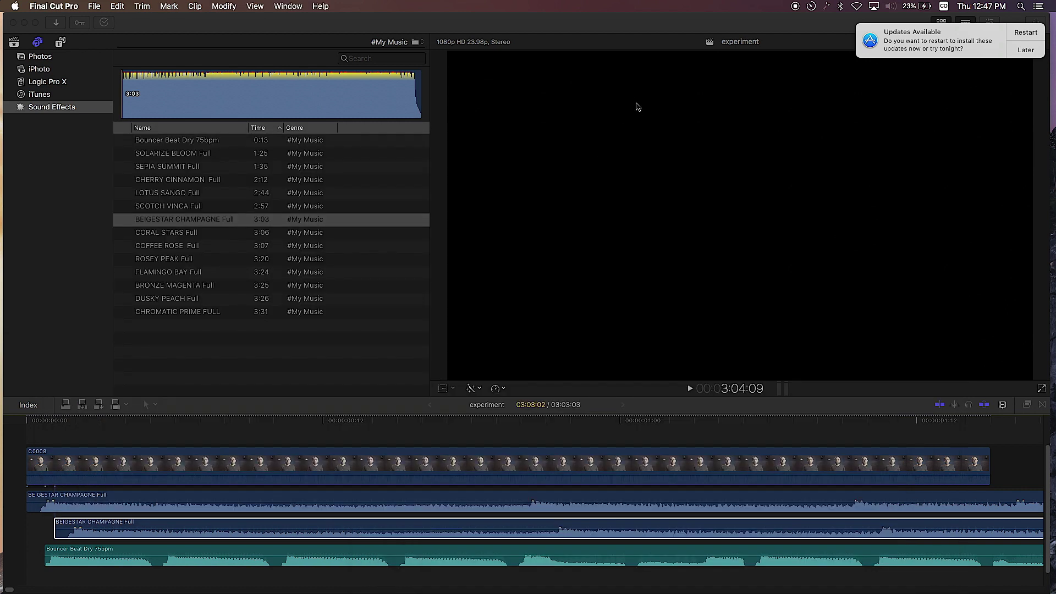
{"action": "left_click", "coordinate": [410, 41]}
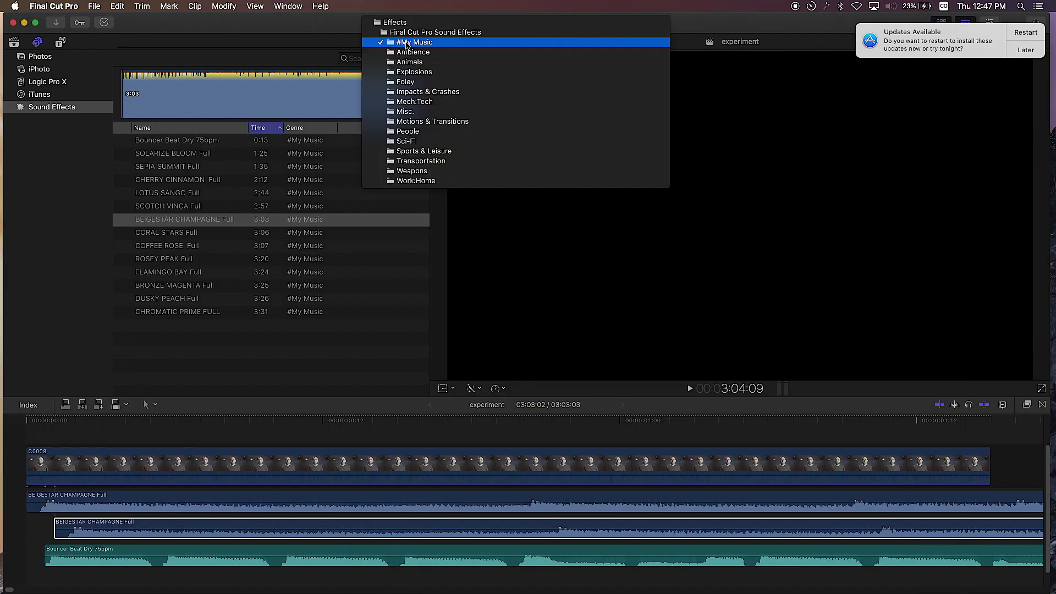
{"action": "key", "text": "Escape"}
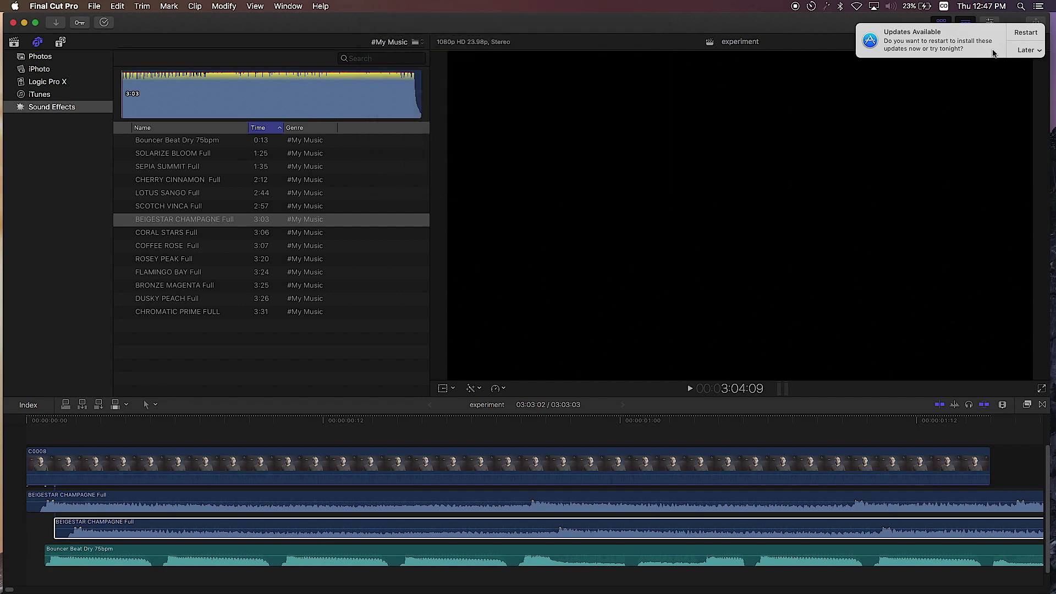
{"action": "left_click", "coordinate": [1025, 49]}
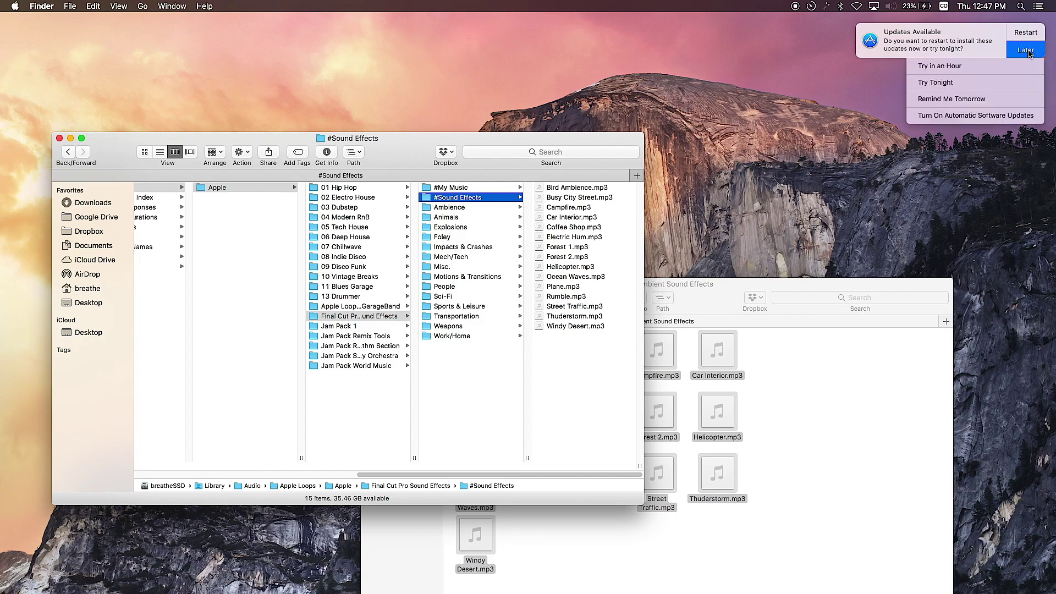
{"action": "left_click", "coordinate": [951, 98]}
Select the #Sound Effects category to list the 15 ambient sounds, then go back to Finder
{"action": "left_click", "coordinate": [18, 264]}
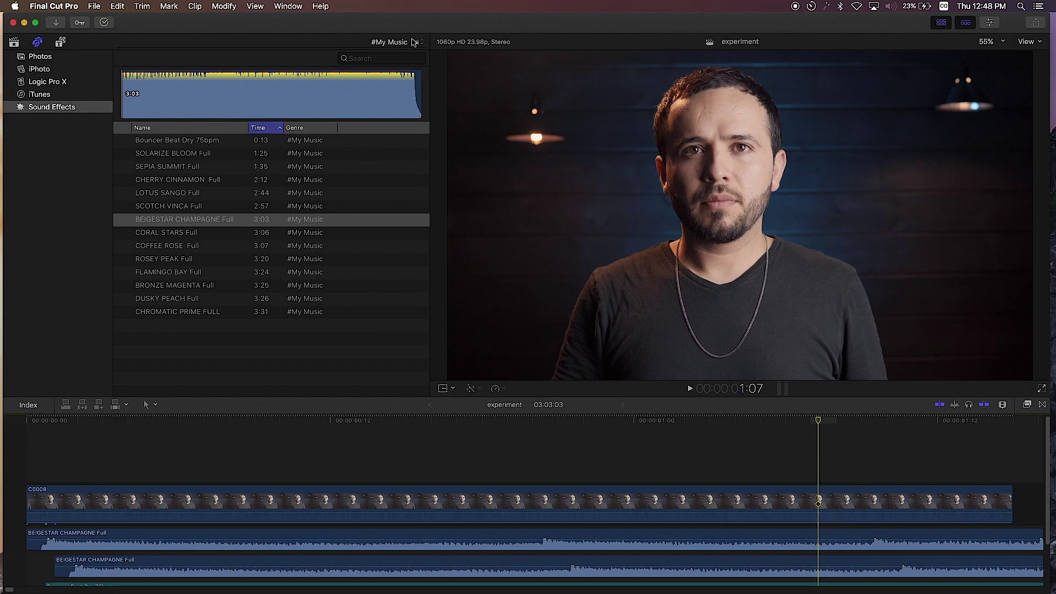
{"action": "left_click", "coordinate": [413, 42]}
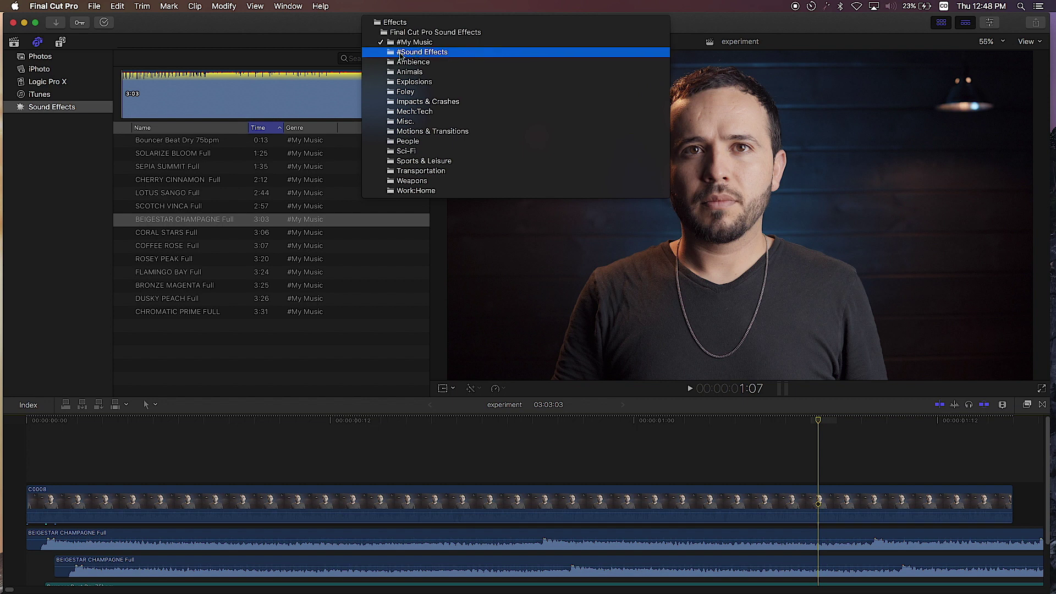
{"action": "left_click", "coordinate": [410, 52]}
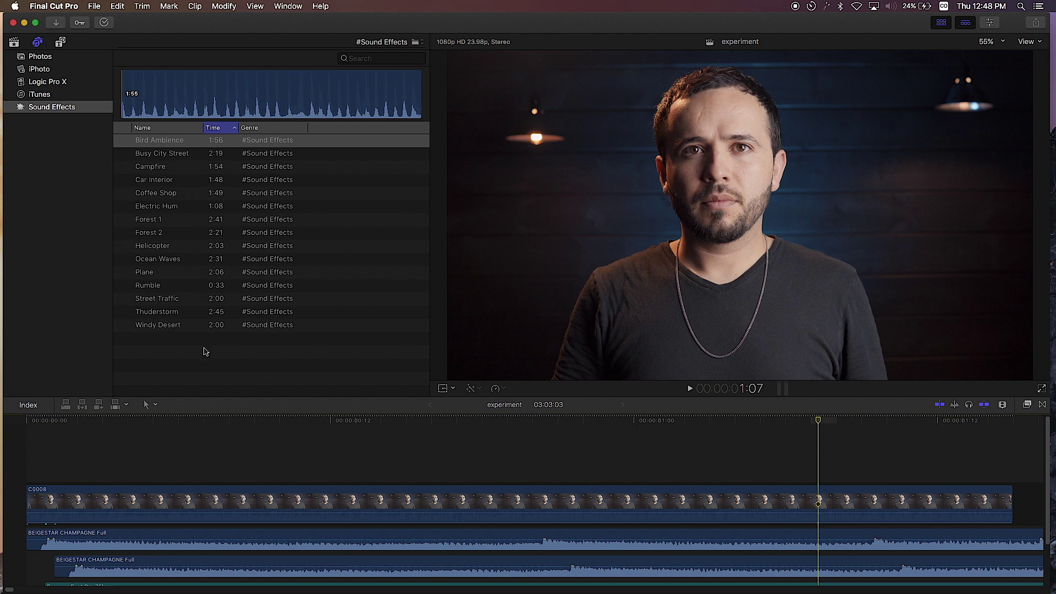
{"action": "mouse_move", "coordinate": [2, 227]}
{"action": "left_click", "coordinate": [14, 79]}
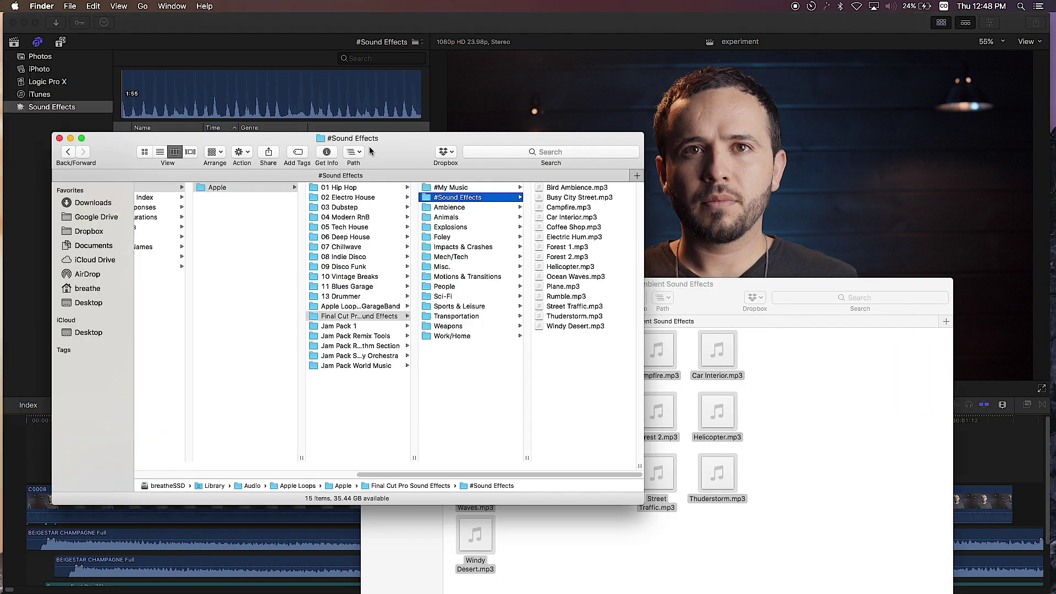
{"action": "left_click", "coordinate": [843, 404]}
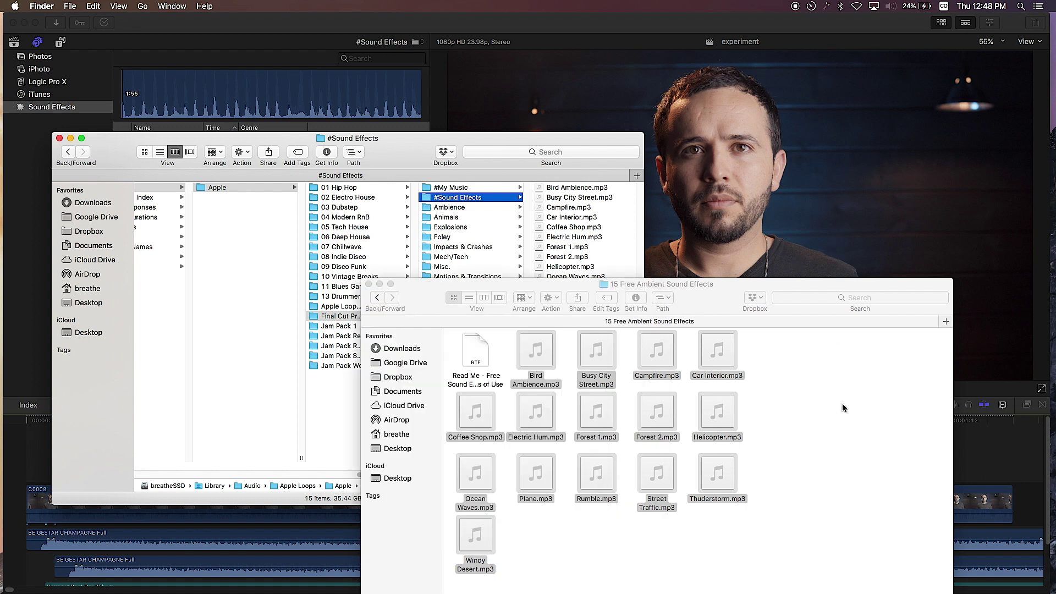
{"action": "left_click", "coordinate": [665, 118]}
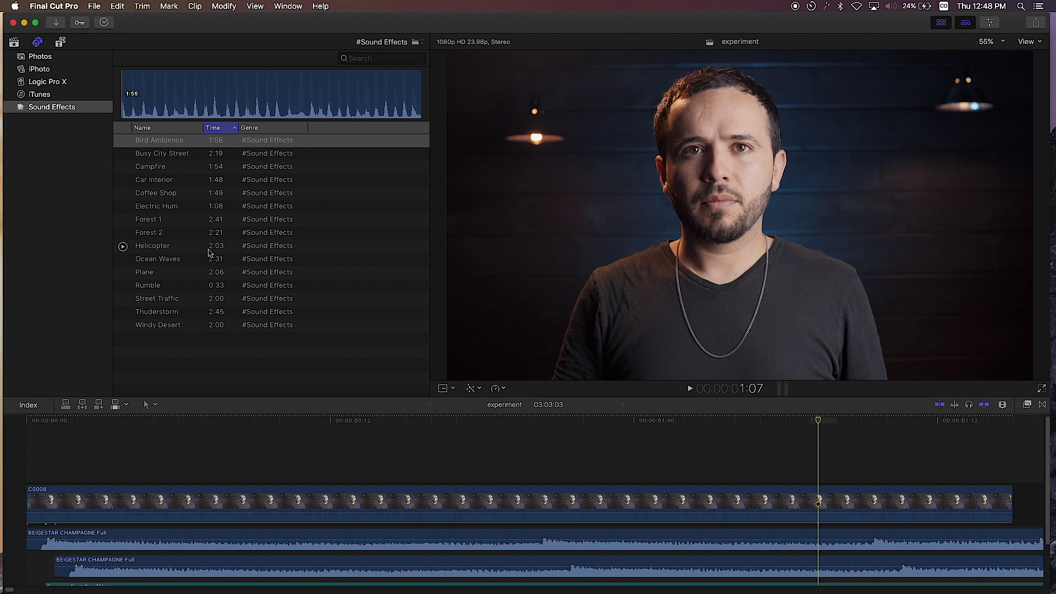
{"action": "mouse_move", "coordinate": [5, 46]}
{"action": "left_click", "coordinate": [15, 78]}
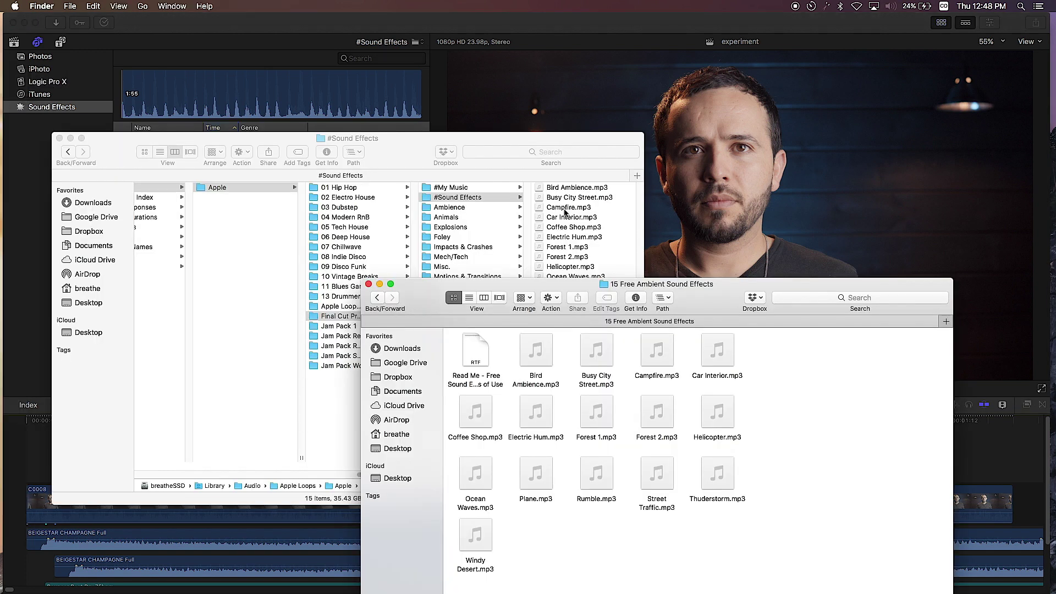
{"action": "left_click", "coordinate": [426, 148]}
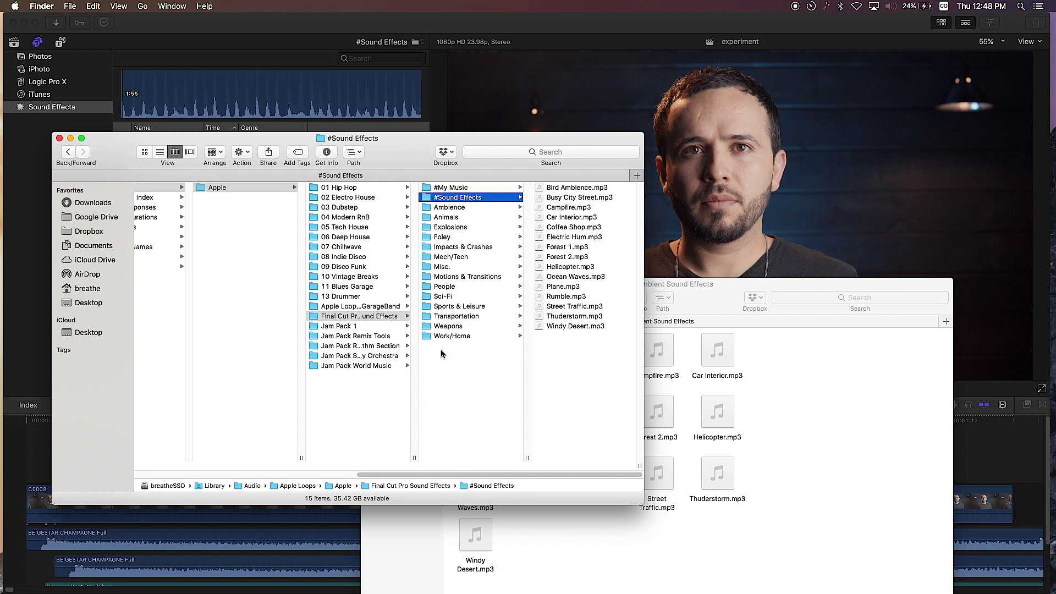
{"action": "right_click", "coordinate": [466, 348]}
{"action": "left_click", "coordinate": [465, 368]}
{"action": "left_click", "coordinate": [495, 188]}
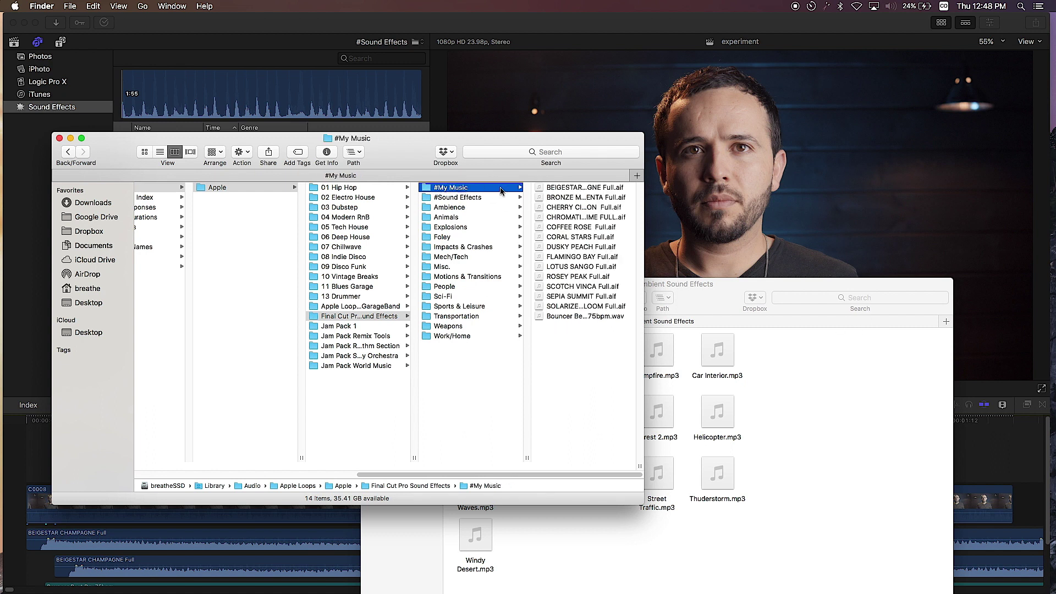
{"action": "left_click", "coordinate": [790, 179]}
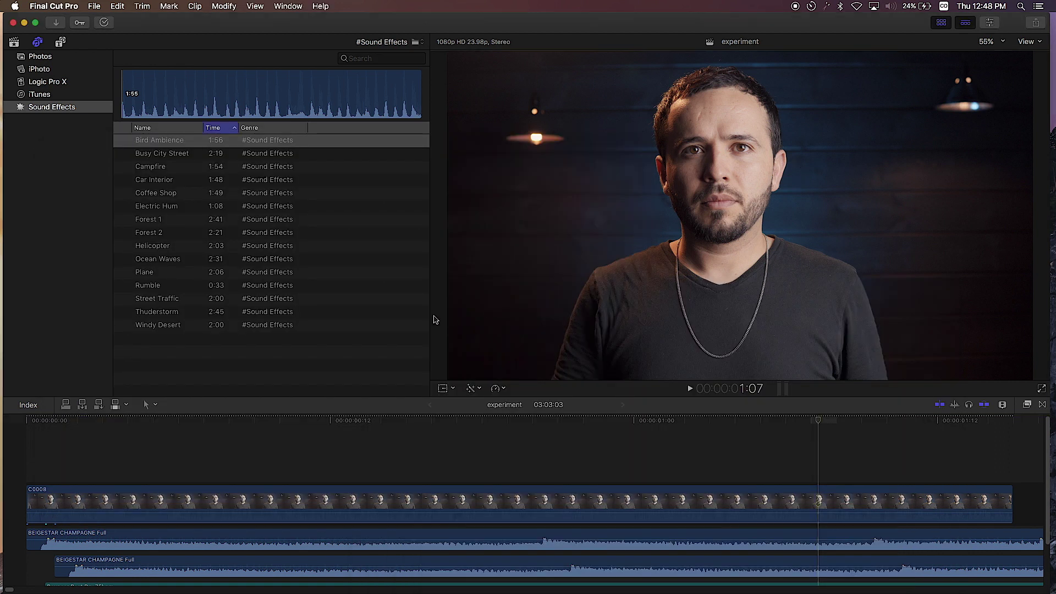